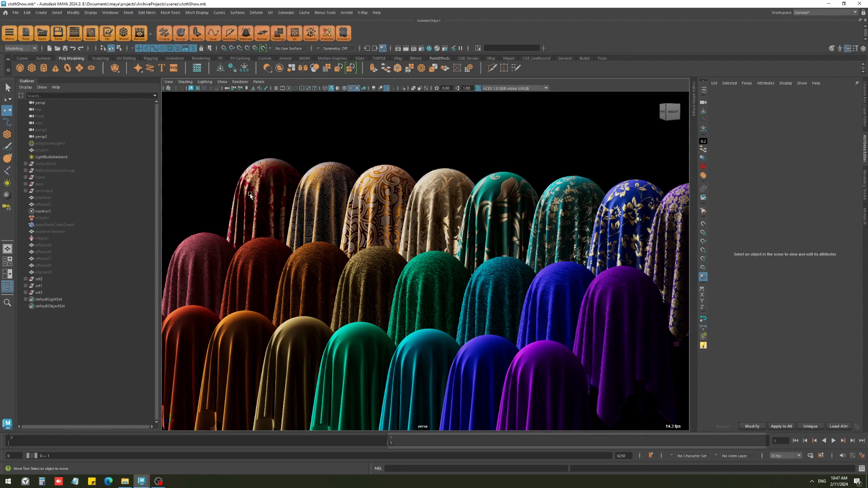
Step: Examine the three rows of draped cloth samples from several angles and distances
{"action": "left_click_drag", "start_coordinate": [511, 290], "coordinate": [292, 273], "text": "alt"}
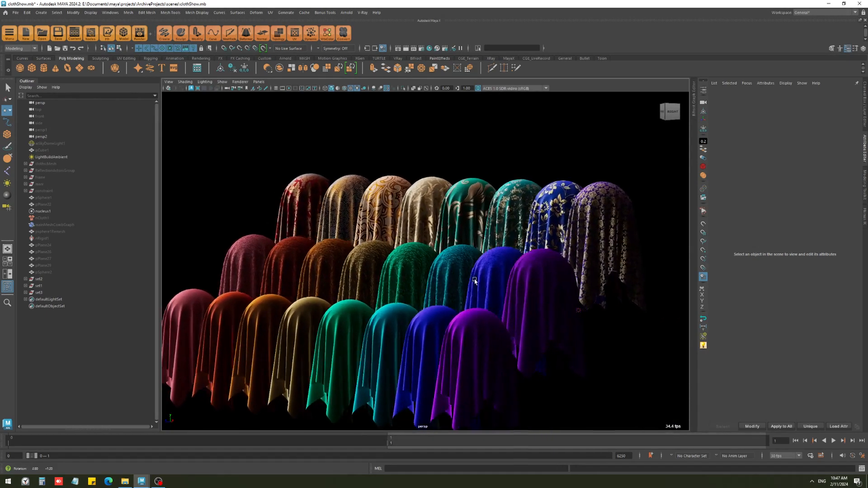
{"action": "left_click", "coordinate": [291, 274]}
{"action": "key", "text": "q"}
{"action": "left_click", "coordinate": [305, 259], "text": "ctrl"}
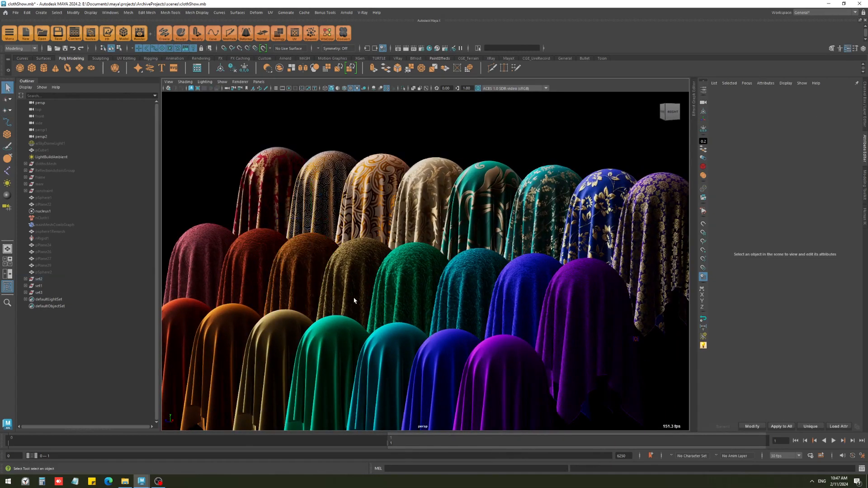
{"action": "left_click_drag", "start_coordinate": [209, 360], "coordinate": [549, 331], "text": "alt"}
{"action": "right_click_drag", "start_coordinate": [549, 331], "coordinate": [519, 332], "text": "alt"}
{"action": "left_click_drag", "start_coordinate": [520, 332], "coordinate": [470, 315], "text": "alt"}
{"action": "right_click_drag", "start_coordinate": [470, 316], "coordinate": [468, 384], "text": "alt"}
{"action": "mouse_move", "coordinate": [468, 384]}
{"action": "left_mouse_down", "text": "alt"}
{"action": "mouse_move", "coordinate": [498, 364]}
{"action": "mouse_move", "coordinate": [479, 376]}
{"action": "left_mouse_up", "text": "alt"}
{"action": "left_click_drag", "start_coordinate": [419, 352], "coordinate": [397, 311], "text": "alt"}
Step: Switch to the animtest2.mb scene and select the small bush block beside the long hedge
{"action": "left_click", "coordinate": [141, 482]}
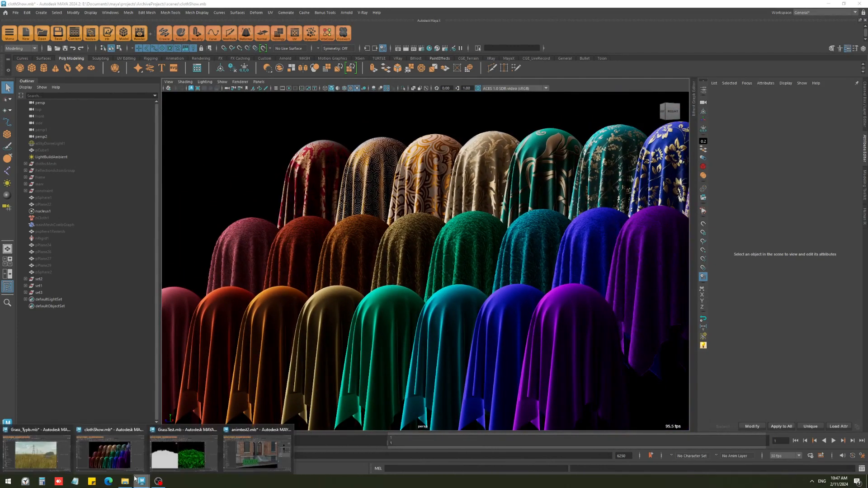
{"action": "left_click", "coordinate": [267, 458]}
{"action": "scroll", "coordinate": [420, 340], "scroll_direction": "up", "scroll_amount": 3}
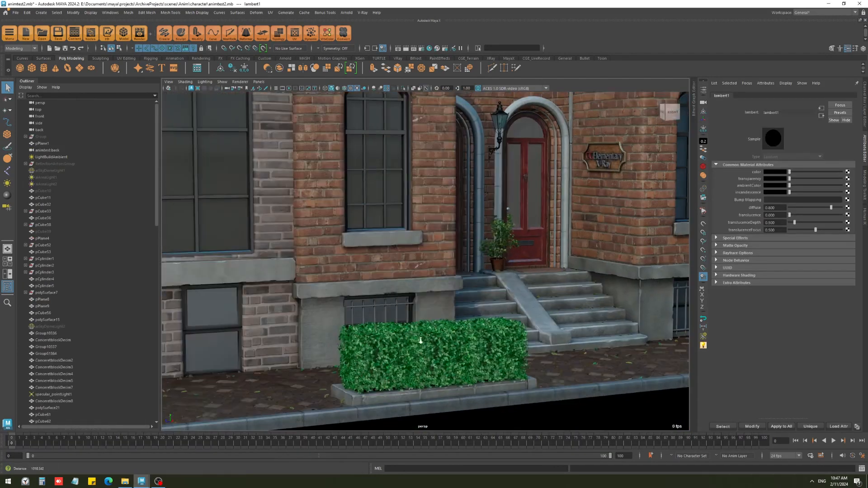
{"action": "middle_click_drag", "start_coordinate": [421, 341], "coordinate": [344, 307], "text": "alt"}
{"action": "left_click", "coordinate": [330, 304]}
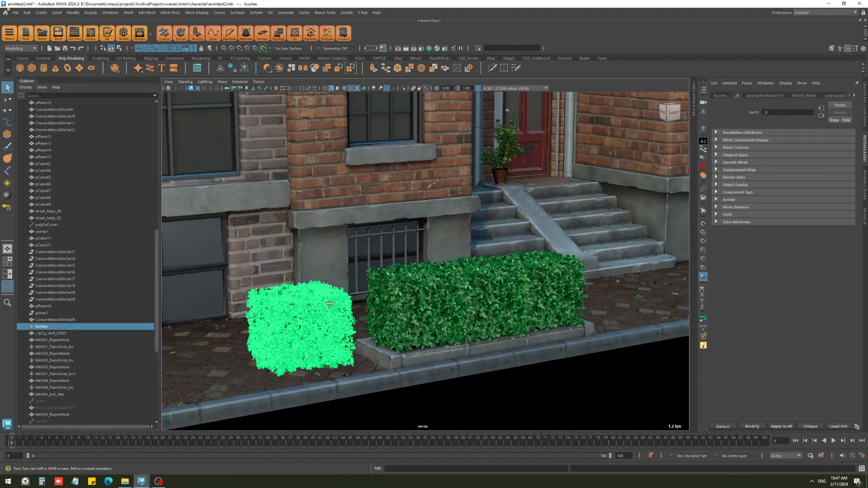
{"action": "scroll", "coordinate": [331, 304], "scroll_direction": "up", "scroll_amount": 3}
{"action": "left_click", "coordinate": [343, 312]}
{"action": "left_click", "coordinate": [332, 312]}
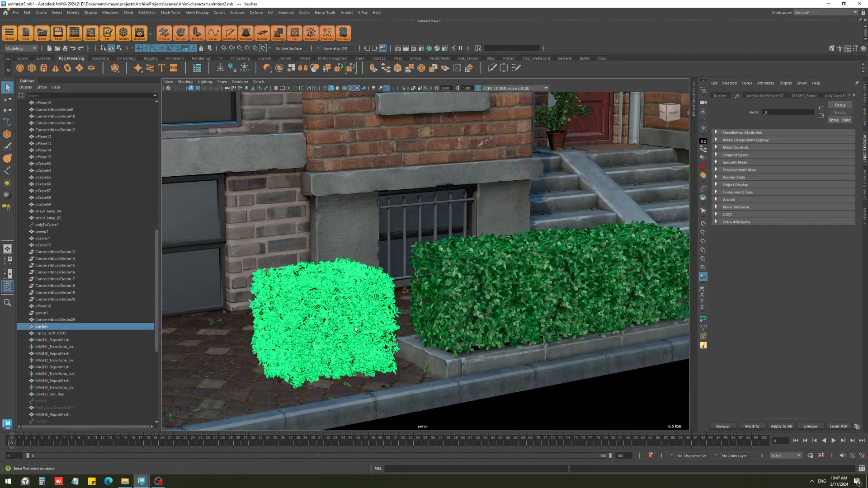
Step: Open the UV Editor for the small bush, check its UV sets and inspect its UV layout closely
{"action": "key", "text": "alt+u"}
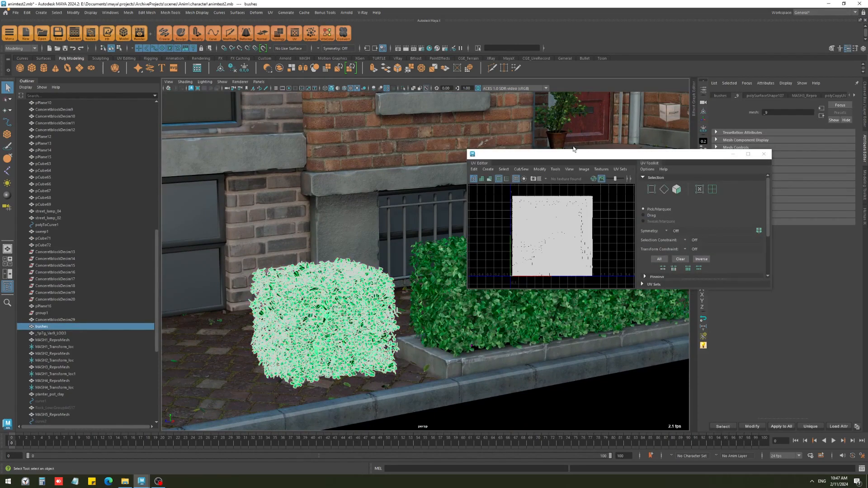
{"action": "left_click", "coordinate": [623, 172]}
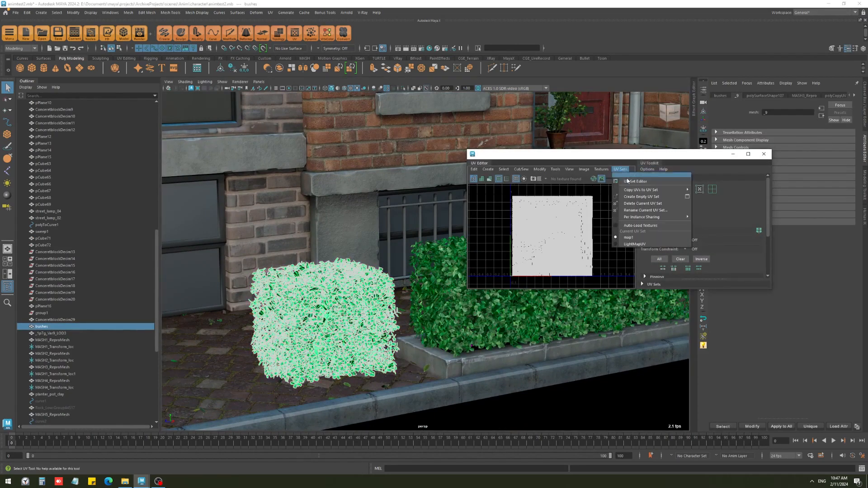
{"action": "left_click", "coordinate": [587, 230]}
{"action": "scroll", "coordinate": [587, 230], "scroll_direction": "up", "scroll_amount": 5}
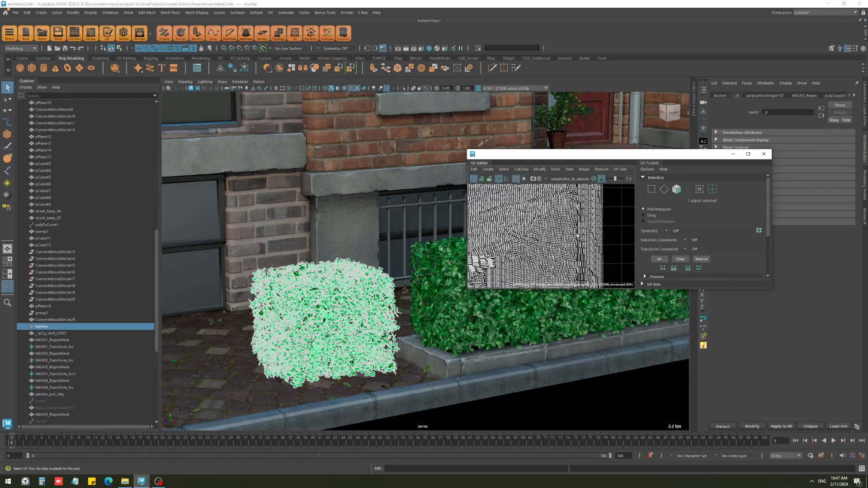
{"action": "middle_click_drag", "start_coordinate": [566, 236], "coordinate": [633, 228], "text": "alt"}
{"action": "scroll", "coordinate": [631, 228], "scroll_direction": "up", "scroll_amount": 2}
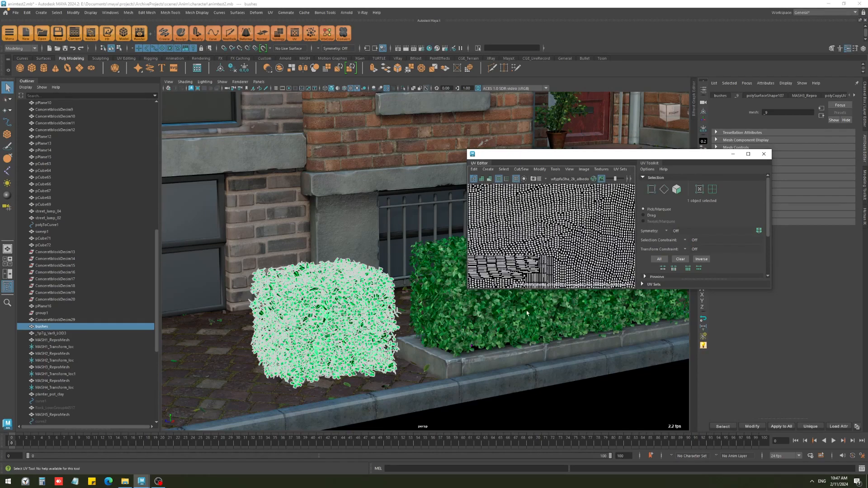
Step: Select the long hedge in front of the barred window and inspect its full UV layout
{"action": "left_click_drag", "start_coordinate": [452, 312], "coordinate": [401, 304], "text": "alt"}
{"action": "left_click", "coordinate": [400, 304]}
{"action": "key", "text": "f"}
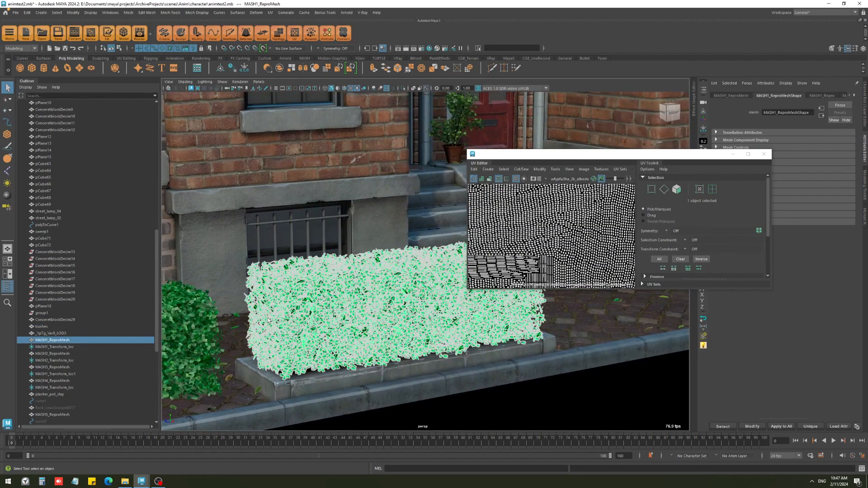
{"action": "left_click_drag", "start_coordinate": [277, 321], "coordinate": [287, 323], "text": "alt"}
{"action": "middle_click_drag", "start_coordinate": [254, 349], "coordinate": [411, 331], "text": "alt"}
{"action": "left_click", "coordinate": [348, 321]}
{"action": "middle_click_drag", "start_coordinate": [358, 321], "coordinate": [181, 339], "text": "alt"}
{"action": "left_click", "coordinate": [366, 297]}
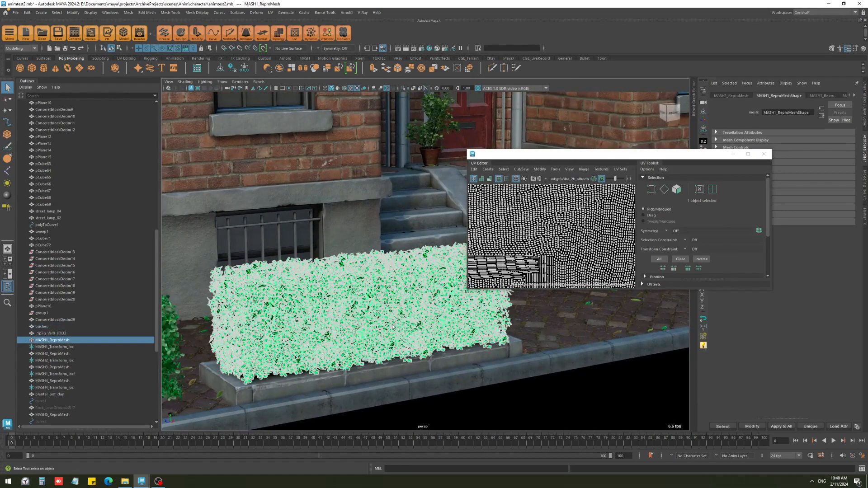
{"action": "scroll", "coordinate": [546, 232], "scroll_direction": "down", "scroll_amount": 5}
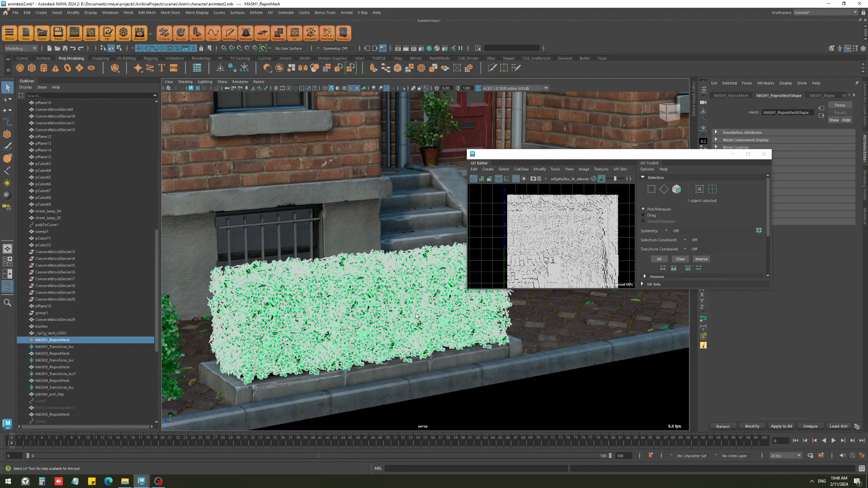
Step: Reselect the small bush and the long hedge in turn to compare their UV layouts
{"action": "middle_click_drag", "start_coordinate": [312, 312], "coordinate": [404, 305], "text": "alt"}
{"action": "left_click", "coordinate": [385, 256]}
{"action": "middle_click_drag", "start_coordinate": [335, 300], "coordinate": [396, 293], "text": "alt"}
{"action": "left_click", "coordinate": [311, 320]}
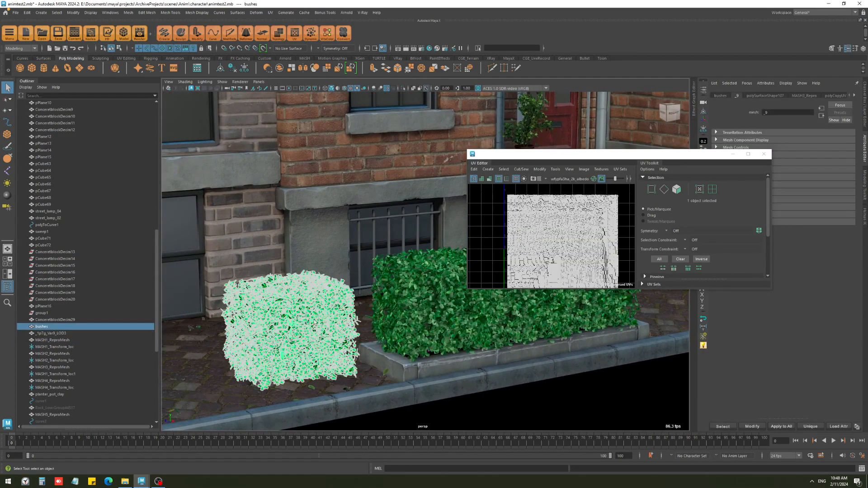
{"action": "left_click", "coordinate": [454, 312]}
{"action": "key", "text": "f"}
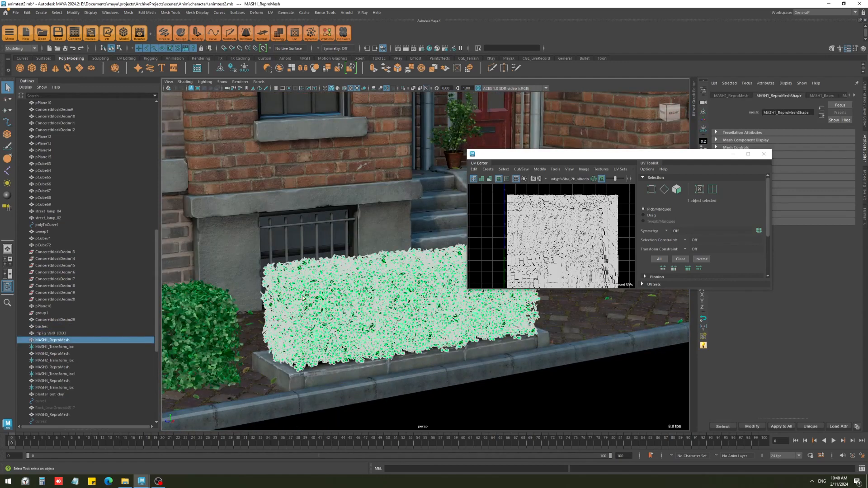
Step: Close the UV Editor and inspect the red brick facade with its entrance, windows and street lamp
{"action": "left_click", "coordinate": [764, 154]}
{"action": "left_click", "coordinate": [511, 260]}
{"action": "scroll", "coordinate": [502, 261], "scroll_direction": "down", "scroll_amount": 3}
{"action": "middle_click_drag", "start_coordinate": [502, 261], "coordinate": [358, 330], "text": "alt"}
{"action": "left_click", "coordinate": [656, 280]}
{"action": "left_click_drag", "start_coordinate": [389, 200], "coordinate": [484, 237], "text": "alt"}
{"action": "left_click", "coordinate": [479, 303]}
{"action": "scroll", "coordinate": [478, 303], "scroll_direction": "up", "scroll_amount": 3}
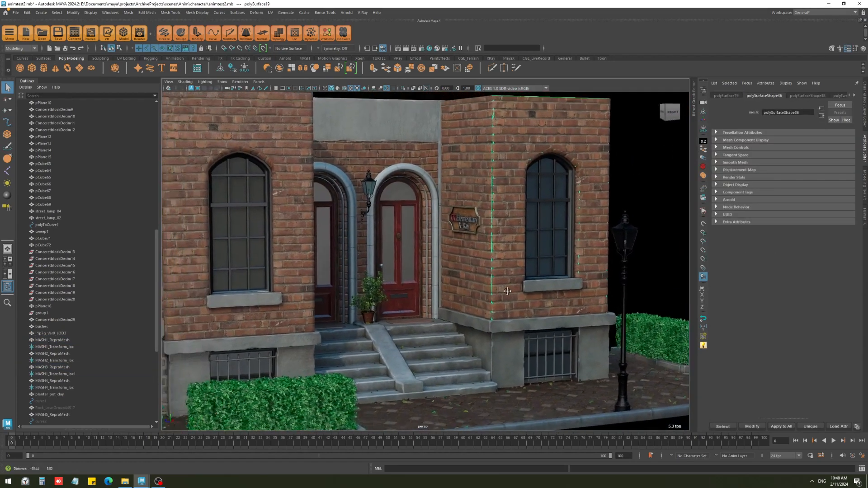
{"action": "middle_click_drag", "start_coordinate": [494, 296], "coordinate": [540, 291], "text": "alt"}
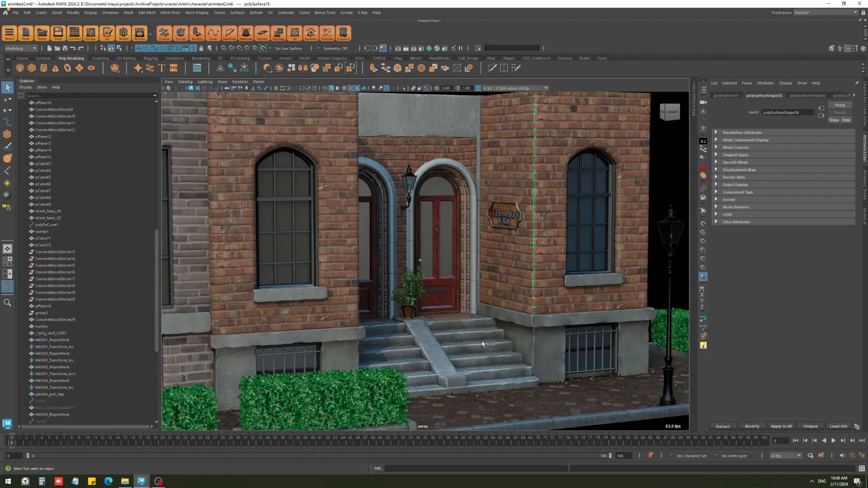
{"action": "left_click_drag", "start_coordinate": [547, 284], "coordinate": [541, 144], "text": "alt"}
Step: Select the red brick building's walls, windows and stone base one by one to inspect its separate meshes
{"action": "left_click", "coordinate": [313, 185]}
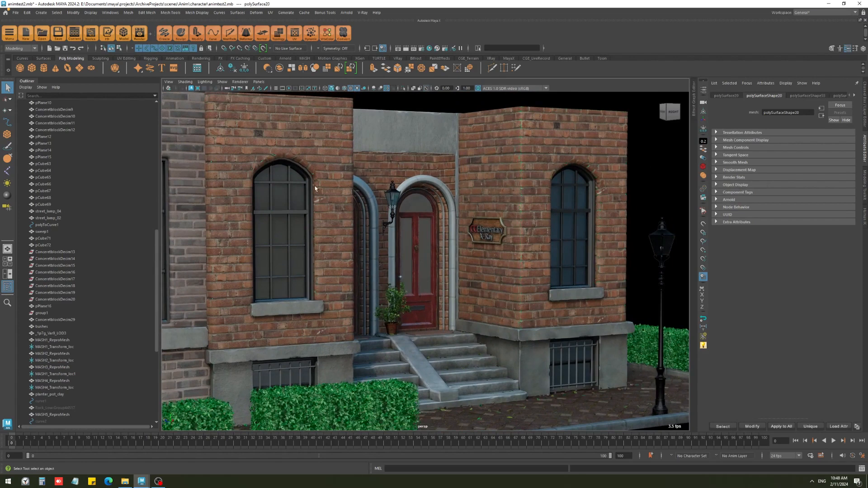
{"action": "left_click", "coordinate": [510, 215]}
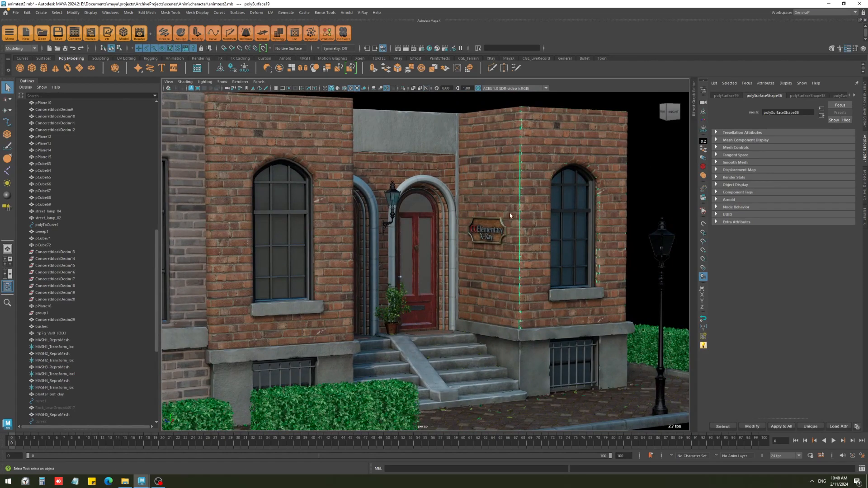
{"action": "left_click", "coordinate": [336, 285]}
{"action": "left_click", "coordinate": [304, 234]}
{"action": "left_click", "coordinate": [287, 309]}
{"action": "left_click", "coordinate": [324, 359]}
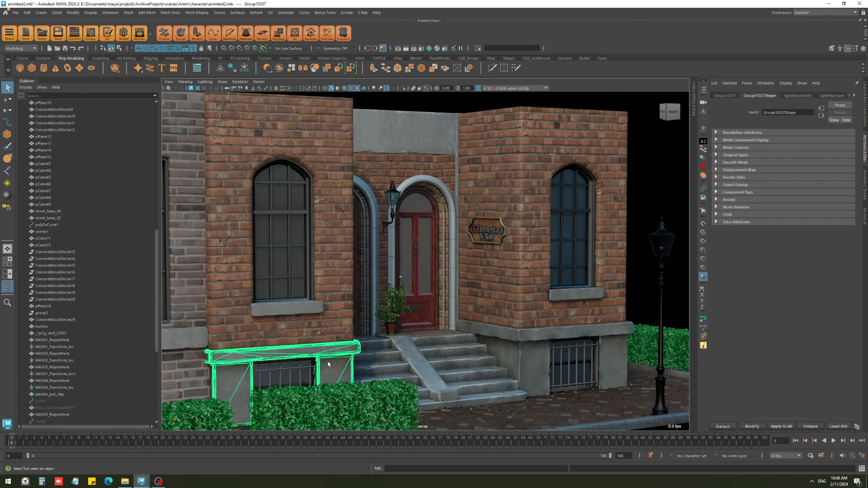
{"action": "left_click", "coordinate": [587, 370]}
{"action": "left_click", "coordinate": [591, 269]}
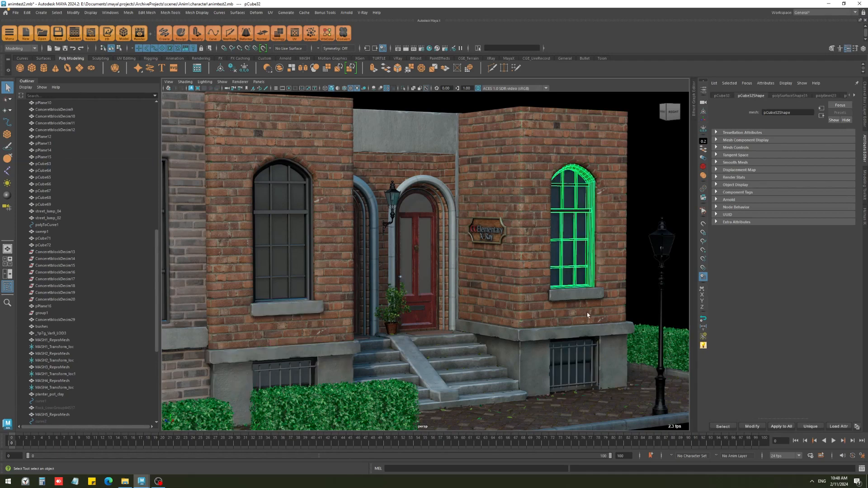
Step: Select the grey brick building's lower wall and basement windows one by one to inspect their meshes
{"action": "middle_click_drag", "start_coordinate": [592, 269], "coordinate": [372, 282], "text": "alt"}
{"action": "right_click_drag", "start_coordinate": [372, 282], "coordinate": [363, 283], "text": "alt"}
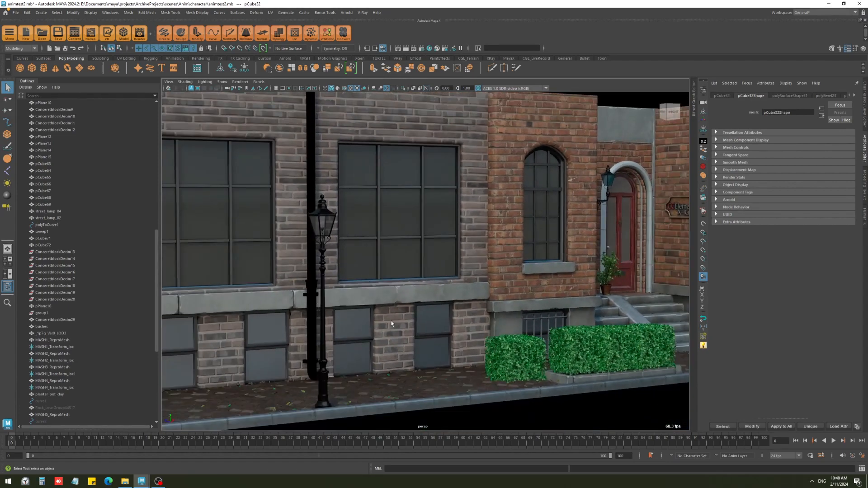
{"action": "left_click", "coordinate": [392, 324]}
{"action": "left_click", "coordinate": [471, 327]}
{"action": "left_click", "coordinate": [392, 335]}
{"action": "left_click", "coordinate": [363, 338]}
{"action": "left_click", "coordinate": [296, 340]}
{"action": "left_click", "coordinate": [267, 345]}
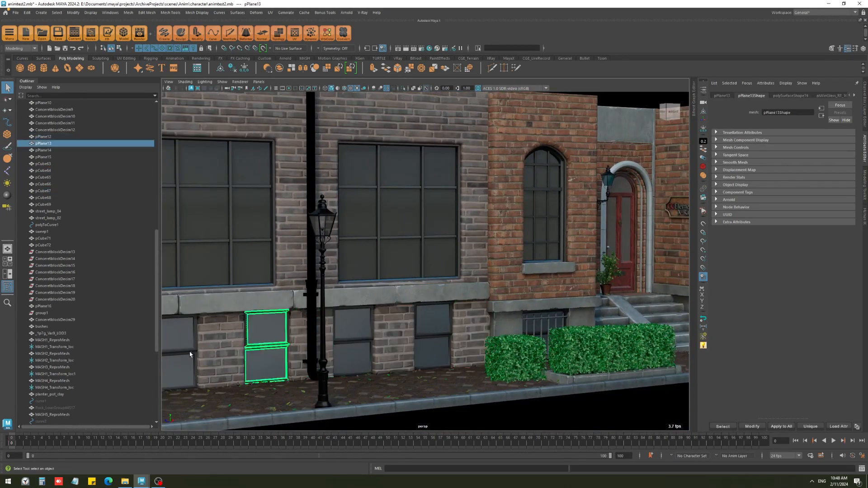
{"action": "left_click", "coordinate": [191, 353]}
Step: Select the street lamps in front of the grey and red brick buildings in turn
{"action": "left_click", "coordinate": [322, 233]}
{"action": "middle_click_drag", "start_coordinate": [434, 285], "coordinate": [222, 298], "text": "alt"}
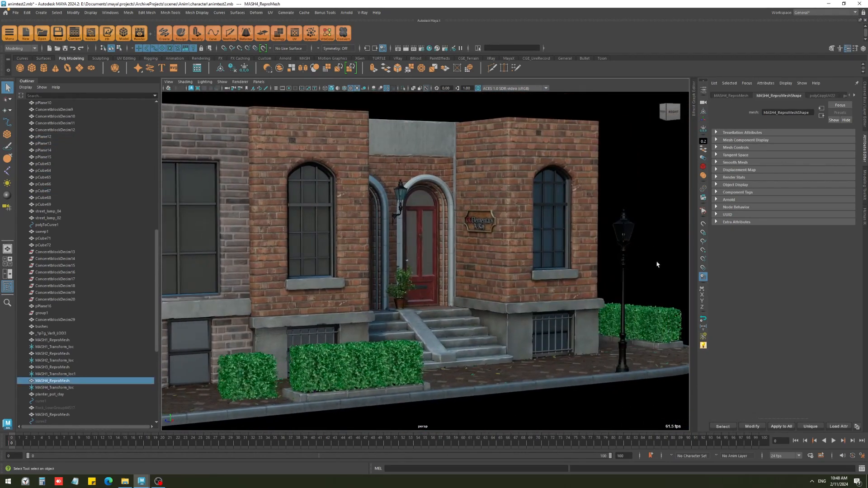
{"action": "left_click", "coordinate": [624, 277]}
{"action": "right_click_drag", "start_coordinate": [474, 322], "coordinate": [525, 351], "text": "alt"}
{"action": "middle_click_drag", "start_coordinate": [525, 352], "coordinate": [540, 332], "text": "alt"}
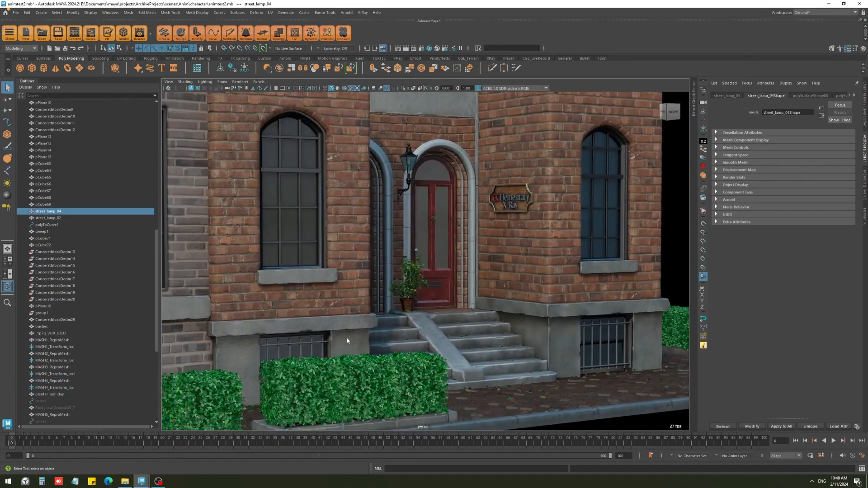
Step: Switch to the GrassTest.mb scene, change the display of the plain white viewport and examine its grass field
{"action": "mouse_move", "coordinate": [143, 480]}
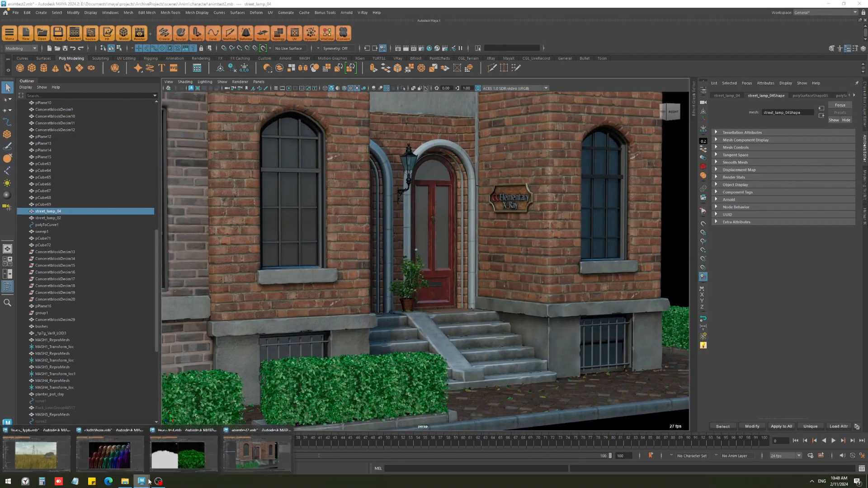
{"action": "left_click", "coordinate": [193, 459]}
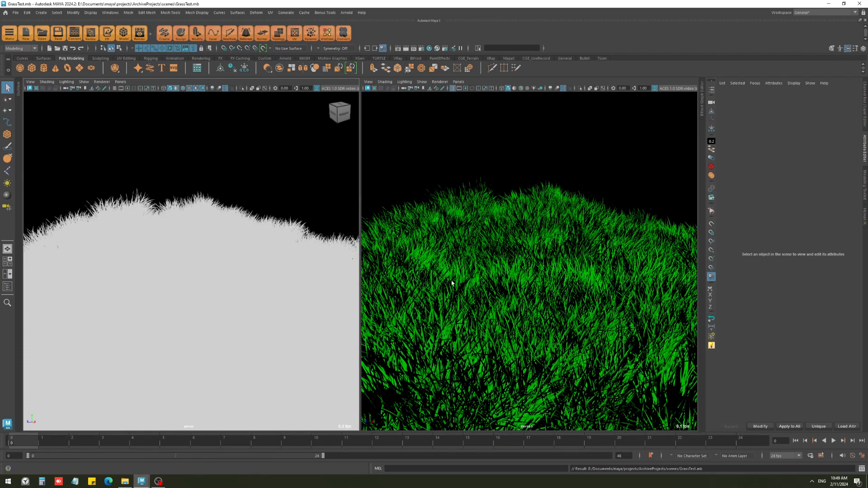
{"action": "left_click", "coordinate": [175, 90]}
{"action": "mouse_move", "coordinate": [204, 292]}
{"action": "left_mouse_down", "text": "alt"}
{"action": "mouse_move", "coordinate": [218, 268]}
{"action": "mouse_move", "coordinate": [229, 274]}
{"action": "mouse_move", "coordinate": [207, 294]}
{"action": "left_mouse_up", "text": "alt"}
{"action": "middle_click_drag", "start_coordinate": [206, 294], "coordinate": [213, 274], "text": "alt"}
{"action": "right_click_drag", "start_coordinate": [212, 274], "coordinate": [253, 240], "text": "alt"}
{"action": "right_click_drag", "start_coordinate": [151, 274], "coordinate": [131, 274], "text": "alt"}
{"action": "middle_click_drag", "start_coordinate": [131, 274], "coordinate": [170, 257], "text": "alt"}
{"action": "right_click_drag", "start_coordinate": [169, 257], "coordinate": [156, 259], "text": "alt"}
{"action": "right_click_drag", "start_coordinate": [275, 311], "coordinate": [284, 331], "text": "alt"}
{"action": "right_click_drag", "start_coordinate": [259, 361], "coordinate": [213, 317], "text": "alt"}
{"action": "middle_click_drag", "start_coordinate": [213, 317], "coordinate": [221, 339], "text": "alt"}
Step: Maximize the perspective viewport, then select the scattered grass covering the terrain and hide it
{"action": "key", "text": "space"}
{"action": "right_click_drag", "start_coordinate": [319, 256], "coordinate": [289, 230], "text": "alt"}
{"action": "left_click_drag", "start_coordinate": [290, 231], "coordinate": [348, 182], "text": "alt"}
{"action": "left_click", "coordinate": [345, 257]}
{"action": "key", "text": "ctrl+h"}
Step: Flatten the terrain plane by setting its deformation value to 0 in its attributes, then deselect it
{"action": "left_click", "coordinate": [383, 265]}
{"action": "key", "text": "ctrl+a"}
{"action": "key", "text": "ctrl+a"}
{"action": "scroll", "coordinate": [798, 96], "scroll_direction": "down", "scroll_amount": 6}
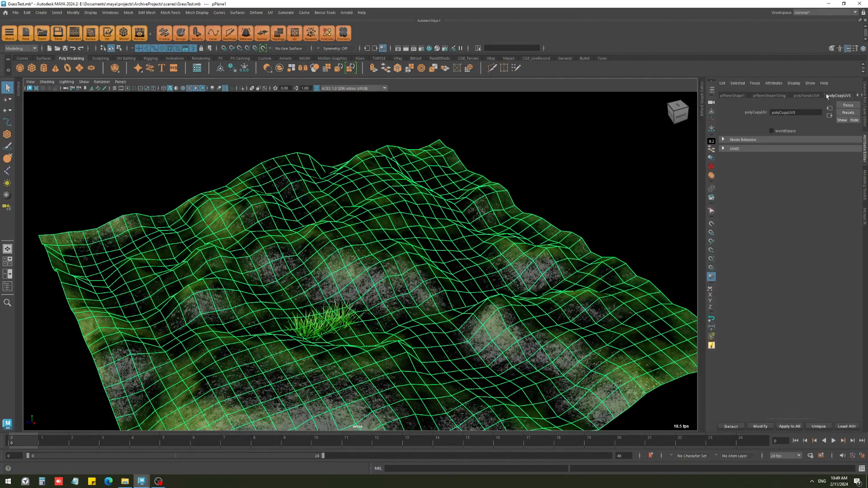
{"action": "scroll", "coordinate": [799, 96], "scroll_direction": "up", "scroll_amount": 2}
{"action": "double_click", "coordinate": [787, 168]}
{"action": "type", "text": "0"}
{"action": "key", "text": "Return"}
{"action": "left_click_drag", "start_coordinate": [506, 312], "coordinate": [485, 274], "text": "alt"}
{"action": "left_click", "coordinate": [493, 152]}
Step: Inspect the remaining grass clump up close and clear the selection
{"action": "left_click_drag", "start_coordinate": [398, 335], "coordinate": [425, 298], "text": "alt"}
{"action": "scroll", "coordinate": [363, 276], "scroll_direction": "up", "scroll_amount": 4}
{"action": "left_click", "coordinate": [363, 276]}
{"action": "scroll", "coordinate": [364, 276], "scroll_direction": "up", "scroll_amount": 3}
{"action": "left_click", "coordinate": [519, 158]}
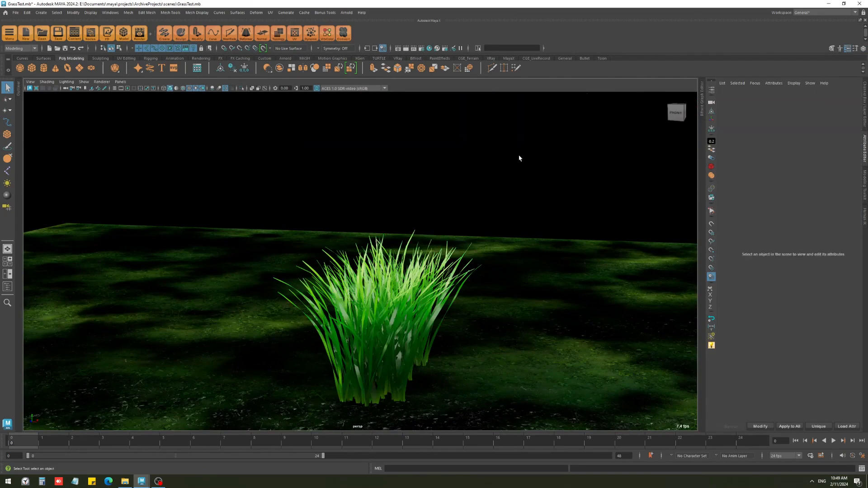
Step: Open the grass clump's aiStandardSurface1 material and review its Subsurface and Geometry settings
{"action": "left_click_drag", "start_coordinate": [377, 230], "coordinate": [401, 302], "text": "alt"}
{"action": "left_click", "coordinate": [348, 253]}
{"action": "right_click_drag", "start_coordinate": [348, 254], "coordinate": [387, 289]}
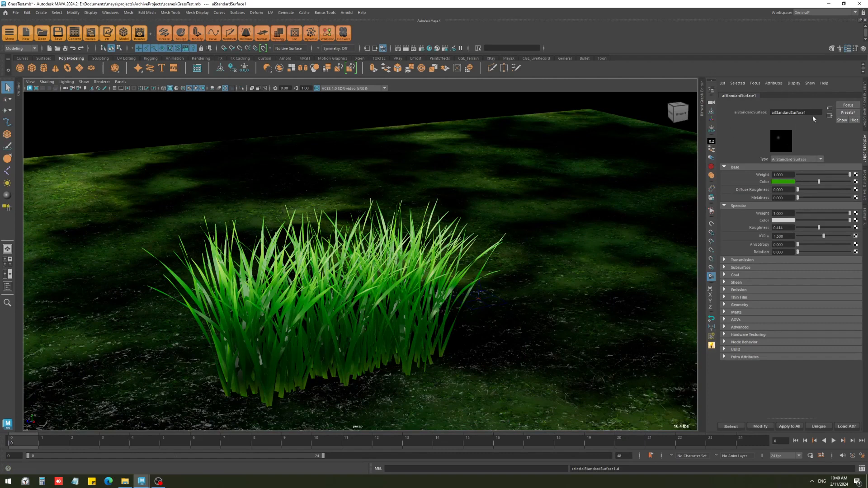
{"action": "left_click", "coordinate": [769, 267]}
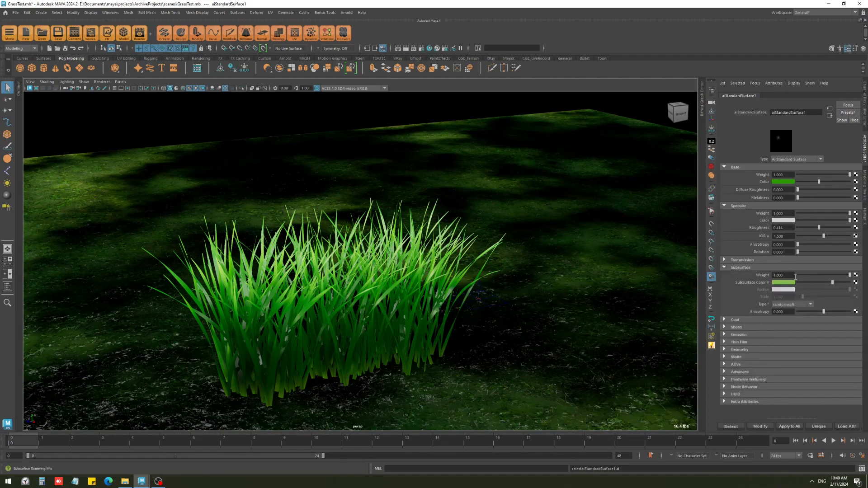
{"action": "left_click", "coordinate": [743, 343]}
{"action": "left_click", "coordinate": [745, 343]}
{"action": "left_click", "coordinate": [749, 350]}
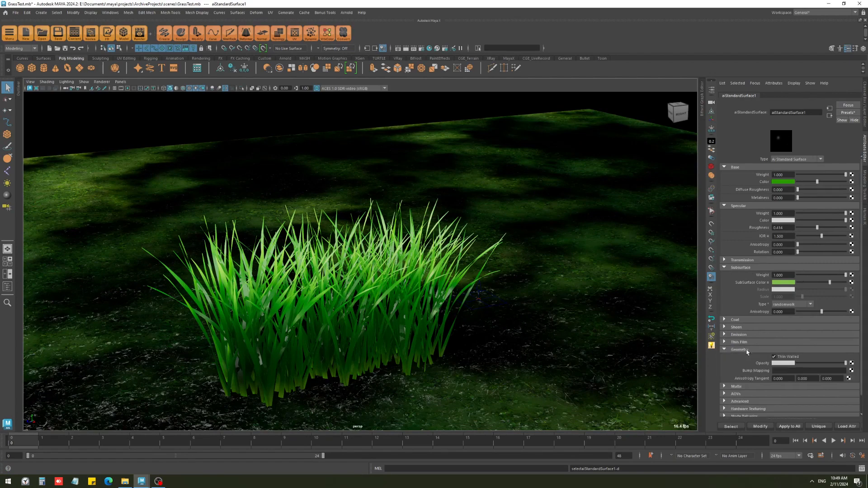
Step: Select the grass clump mesh and build its lighting and reflection with Build Selected
{"action": "left_click", "coordinate": [300, 306]}
{"action": "left_click_drag", "start_coordinate": [300, 306], "coordinate": [434, 263], "text": "alt"}
{"action": "right_click_drag", "start_coordinate": [434, 262], "coordinate": [479, 295], "text": "alt"}
{"action": "left_click_drag", "start_coordinate": [457, 281], "coordinate": [438, 300], "text": "alt"}
{"action": "left_click", "coordinate": [434, 303]}
{"action": "left_click", "coordinate": [434, 303], "text": "ctrl"}
{"action": "right_click_drag", "start_coordinate": [434, 302], "coordinate": [393, 289], "text": "alt"}
{"action": "left_click_drag", "start_coordinate": [393, 290], "coordinate": [387, 304], "text": "alt"}
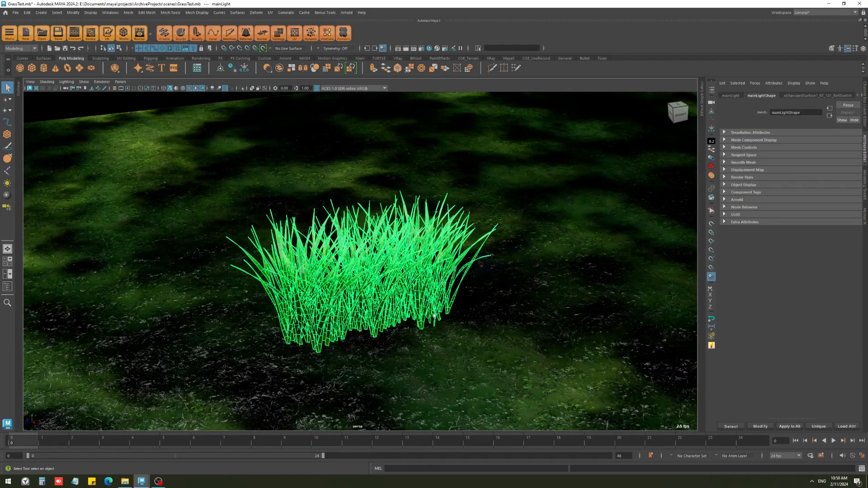
{"action": "left_click", "coordinate": [433, 316], "text": "ctrl"}
{"action": "left_click", "coordinate": [433, 315]}
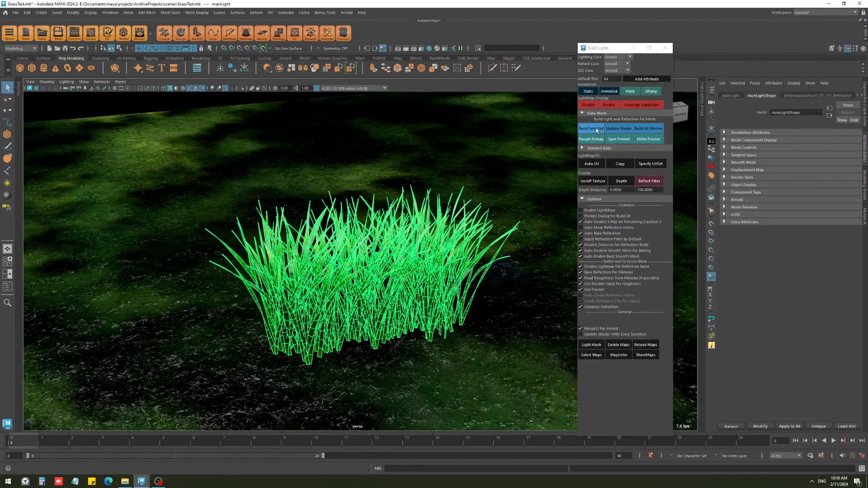
{"action": "left_click", "coordinate": [596, 130]}
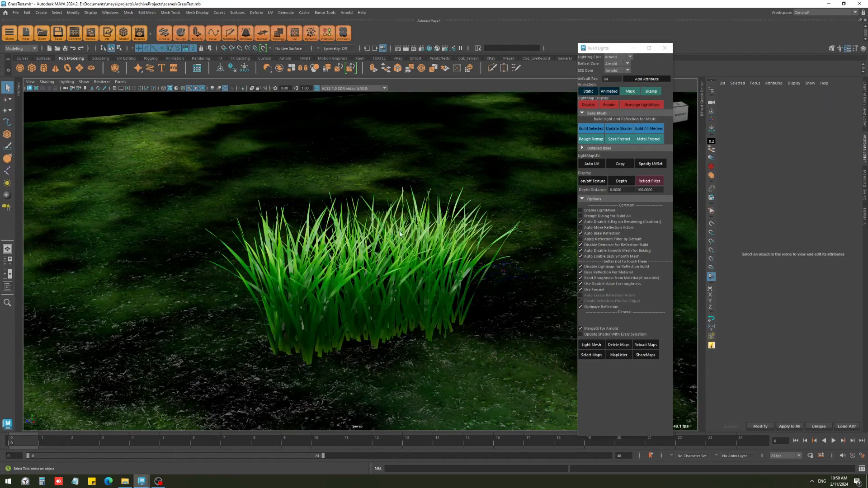
Step: Duplicate the mainLight grass clump and place the copies beside the original to form a denser patch
{"action": "left_click", "coordinate": [393, 287]}
{"action": "key", "text": "w"}
{"action": "scroll", "coordinate": [393, 287], "scroll_direction": "down", "scroll_amount": 3}
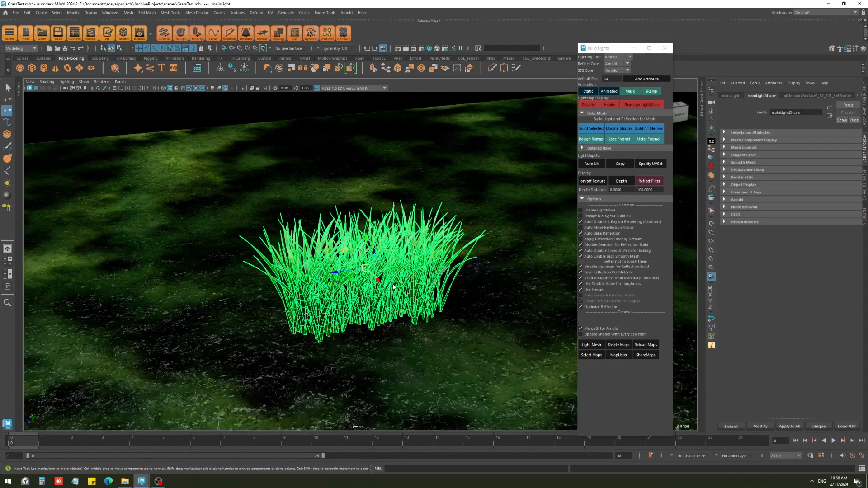
{"action": "scroll", "coordinate": [394, 286], "scroll_direction": "up", "scroll_amount": 3}
{"action": "scroll", "coordinate": [394, 298], "scroll_direction": "down", "scroll_amount": 2}
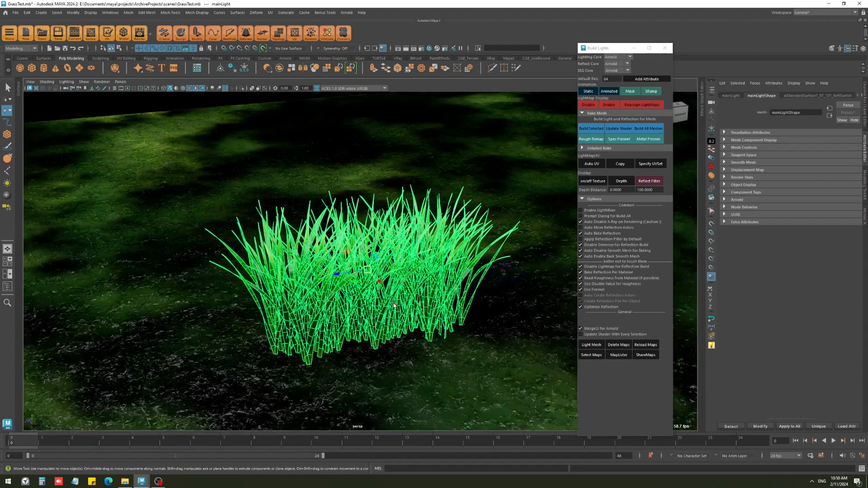
{"action": "key", "text": "ctrl+d"}
{"action": "left_click_drag", "start_coordinate": [373, 279], "coordinate": [354, 248]}
{"action": "key", "text": "ctrl+d"}
{"action": "left_click_drag", "start_coordinate": [293, 245], "coordinate": [309, 250], "text": "alt"}
{"action": "left_click", "coordinate": [310, 244]}
{"action": "left_click", "coordinate": [311, 264]}
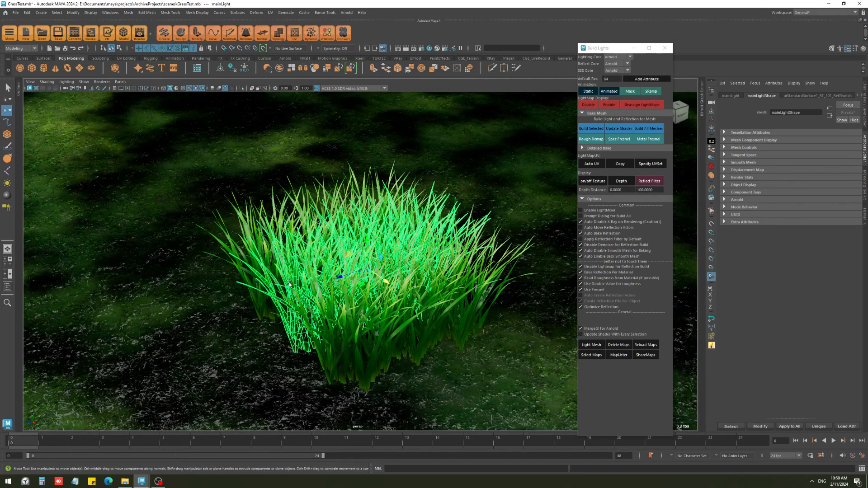
Step: Undo the last clump move and delete the duplicated grass clumps, keeping the original mainLight clump
{"action": "left_click_drag", "start_coordinate": [369, 277], "coordinate": [368, 250]}
{"action": "key", "text": "ctrl+z"}
{"action": "left_click", "coordinate": [256, 214]}
{"action": "left_click", "coordinate": [361, 341], "text": "shift"}
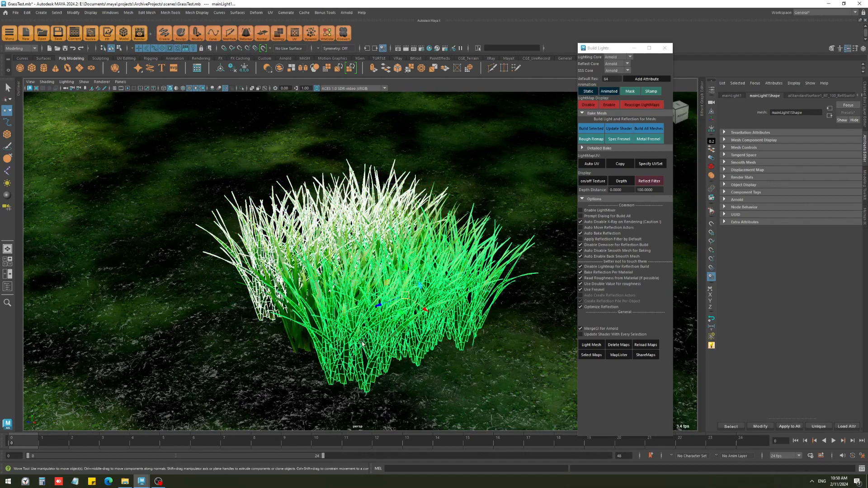
{"action": "key", "text": "Delete"}
Step: Create a MASH network from the original mainLight grass clump
{"action": "left_click", "coordinate": [358, 280]}
{"action": "left_click_drag", "start_coordinate": [465, 285], "coordinate": [375, 253], "text": "alt"}
{"action": "left_click", "coordinate": [206, 261]}
{"action": "scroll", "coordinate": [206, 261], "scroll_direction": "down", "scroll_amount": 5}
{"action": "left_click_drag", "start_coordinate": [382, 284], "coordinate": [390, 300], "text": "alt"}
{"action": "middle_click_drag", "start_coordinate": [478, 273], "coordinate": [422, 284], "text": "alt"}
{"action": "left_click", "coordinate": [332, 279]}
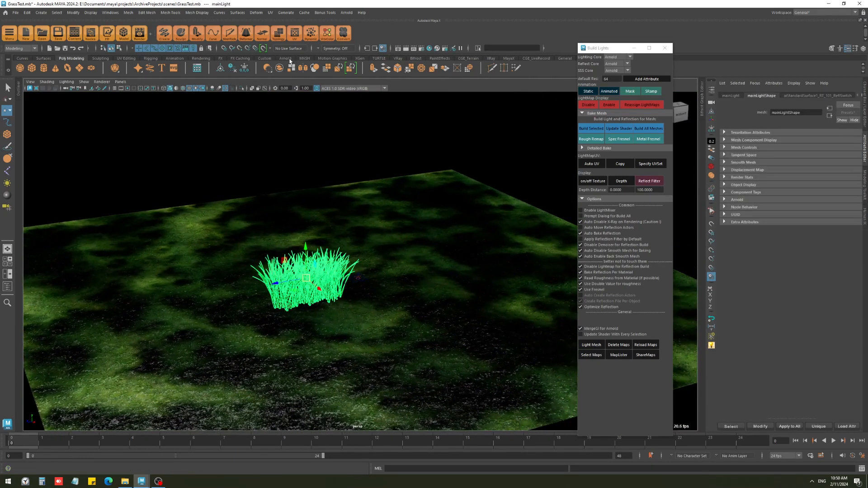
{"action": "left_click", "coordinate": [305, 58]}
{"action": "left_click", "coordinate": [21, 68]}
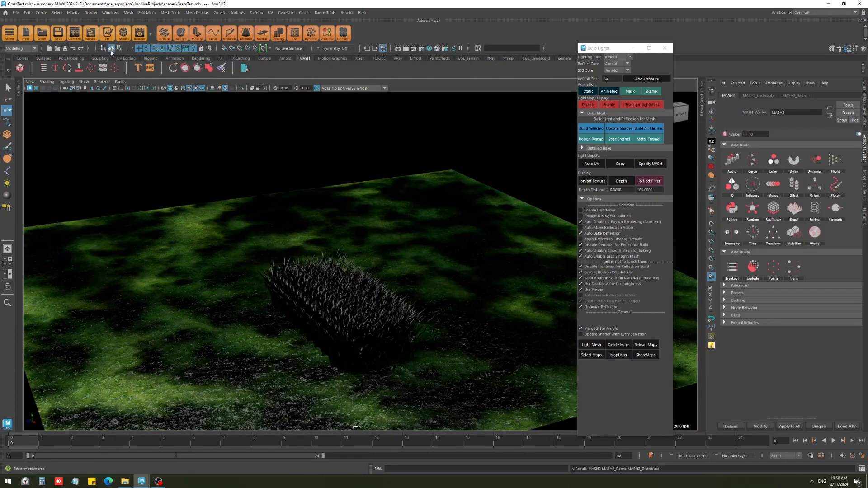
Step: Set the MASH distribution type to Mesh and connect the terrain plane pPlane1 as its input mesh
{"action": "left_click", "coordinate": [771, 95]}
{"action": "left_click", "coordinate": [790, 153]}
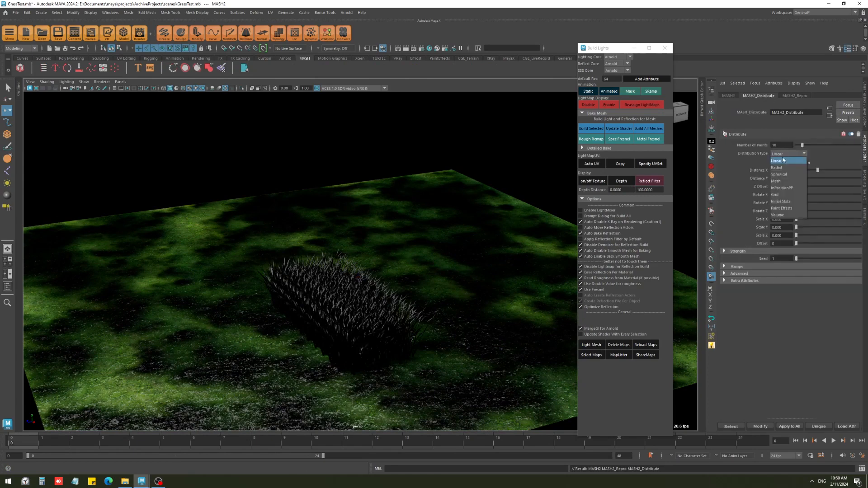
{"action": "left_click", "coordinate": [776, 181]}
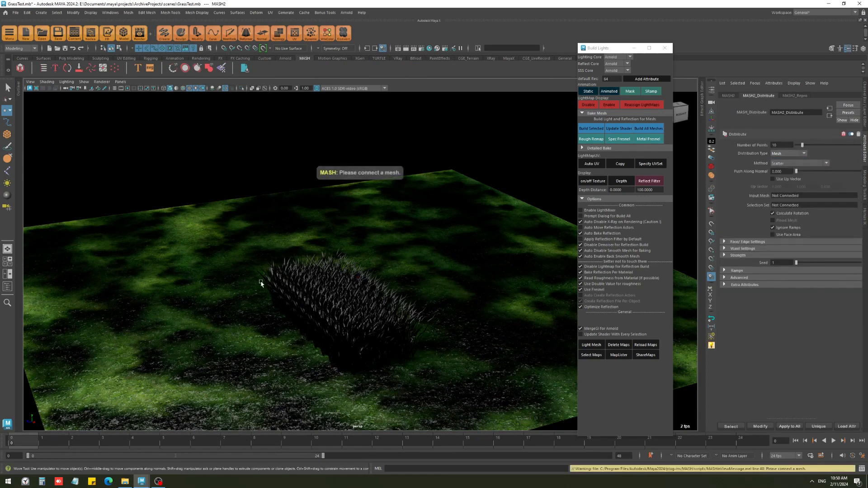
{"action": "left_click", "coordinate": [19, 90]}
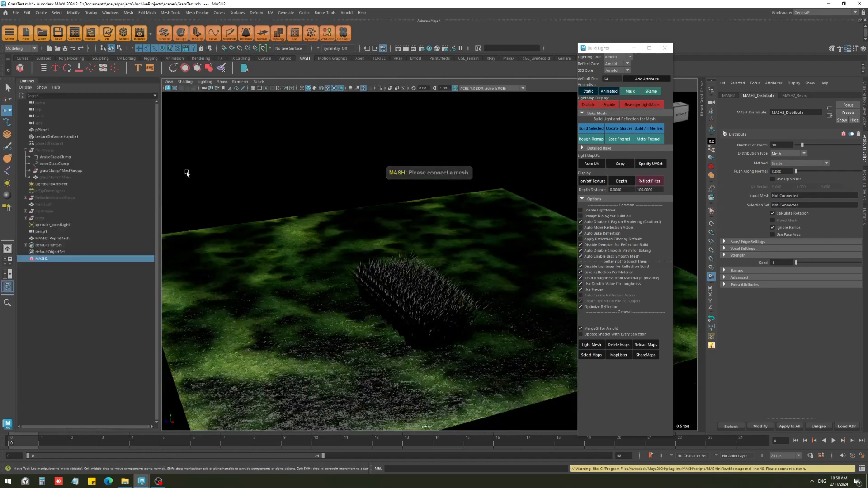
{"action": "middle_click_drag", "start_coordinate": [781, 199], "coordinate": [780, 198]}
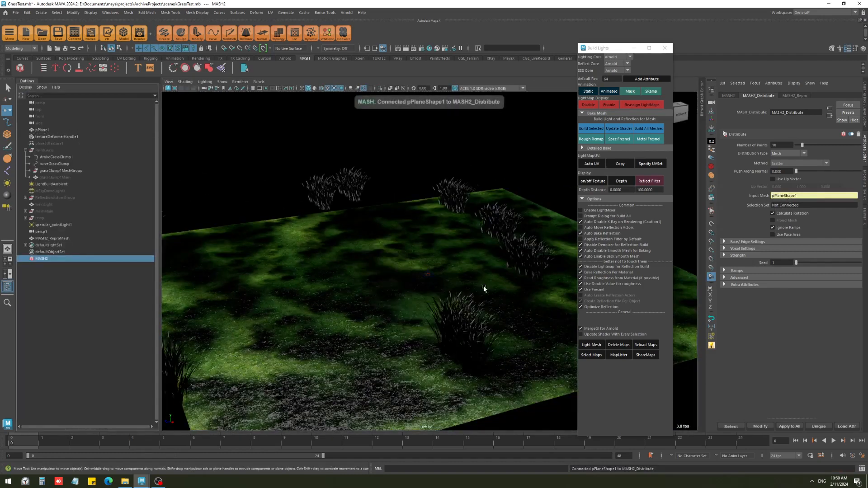
Step: Set the MASH distribution's number of points to 200 to cover the terrain with grass
{"action": "left_click_drag", "start_coordinate": [803, 145], "coordinate": [860, 146]}
{"action": "left_click_drag", "start_coordinate": [378, 286], "coordinate": [479, 248], "text": "alt"}
{"action": "double_click", "coordinate": [776, 145]}
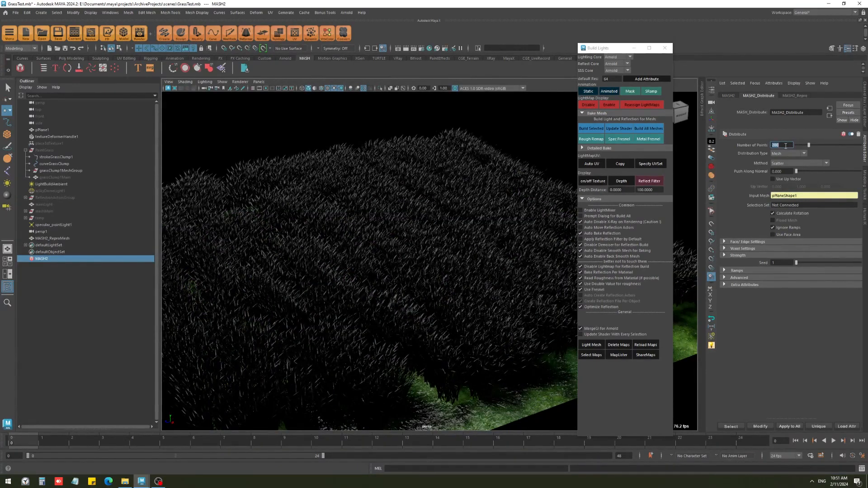
{"action": "left_click_drag", "start_coordinate": [519, 238], "coordinate": [457, 335], "text": "alt"}
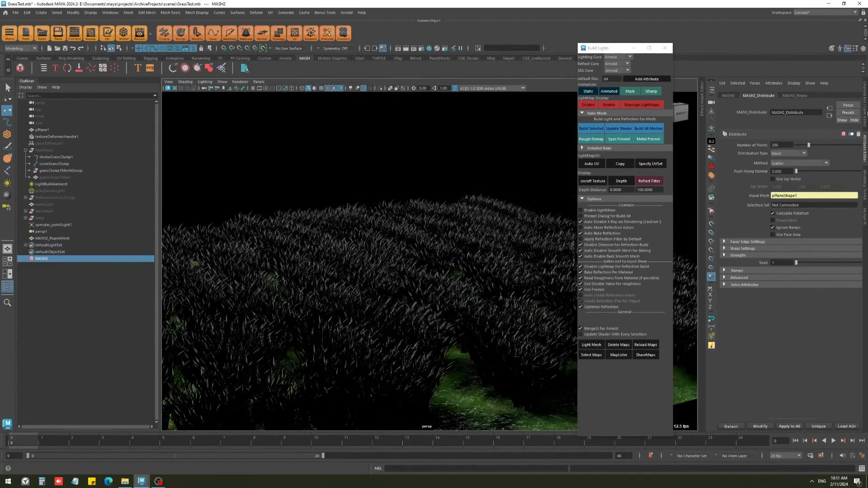
Step: Add a Random node to the MASH network and hide the selected object in the scene
{"action": "left_click", "coordinate": [729, 96]}
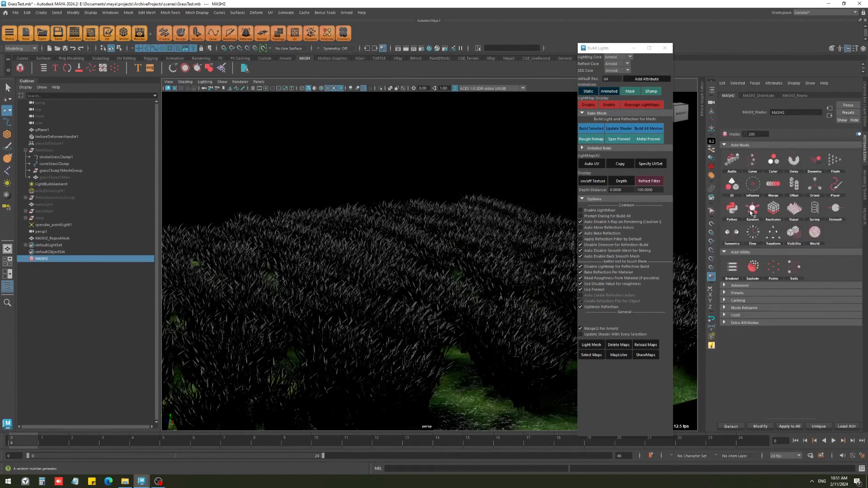
{"action": "left_click", "coordinate": [762, 224]}
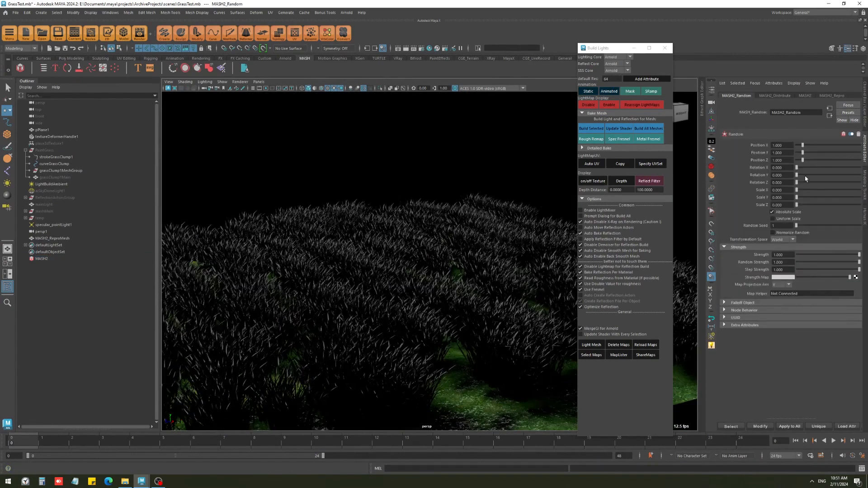
{"action": "key", "text": "ctrl+h"}
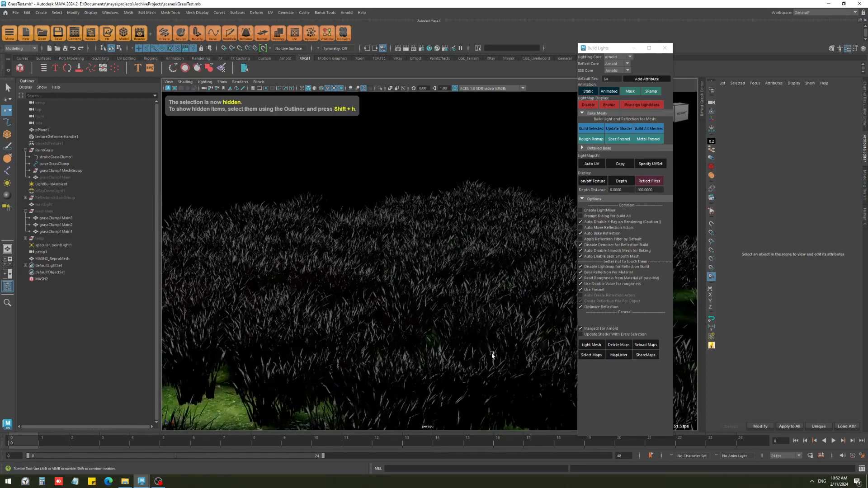
Step: Unhide the source grass clump mainLight within the scattered grass field
{"action": "left_click", "coordinate": [451, 298]}
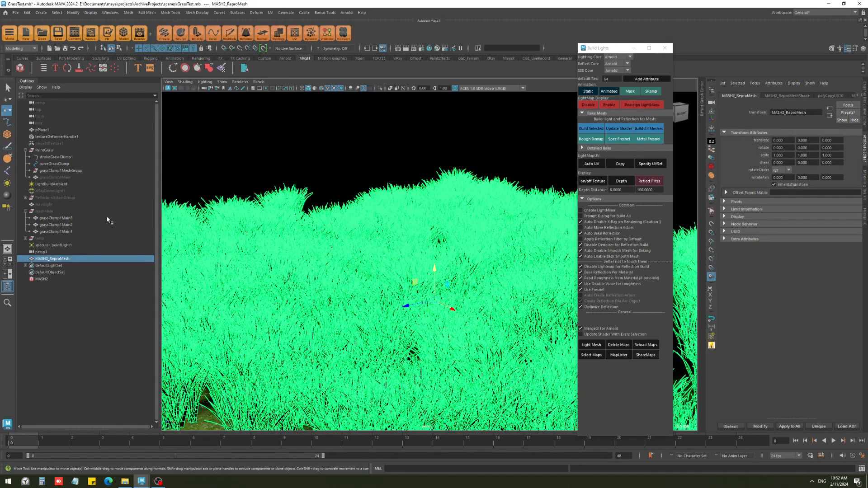
{"action": "left_click", "coordinate": [25, 211]}
{"action": "left_click", "coordinate": [57, 204]}
{"action": "key", "text": "shift+h"}
Step: Try raising the mainLight clump about 7.5 units above the scattered grass, and undo the move
{"action": "left_click_drag", "start_coordinate": [386, 267], "coordinate": [394, 216]}
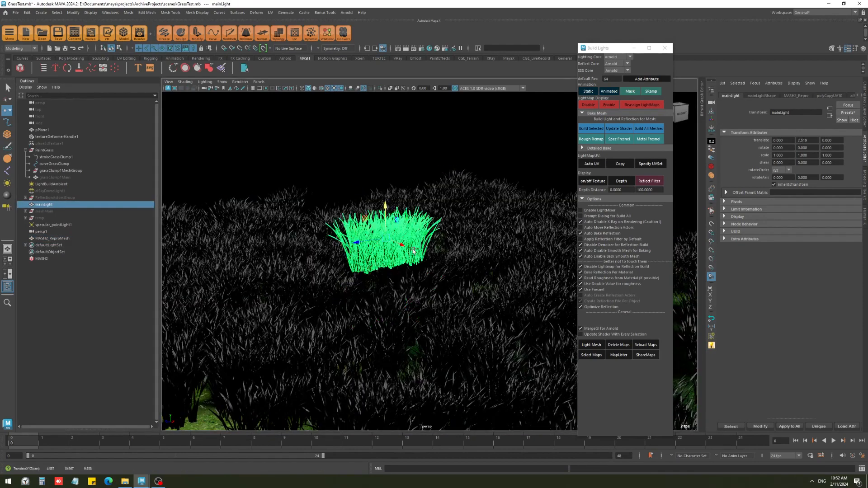
{"action": "left_click", "coordinate": [480, 138]}
{"action": "key", "text": "ctrl+z"}
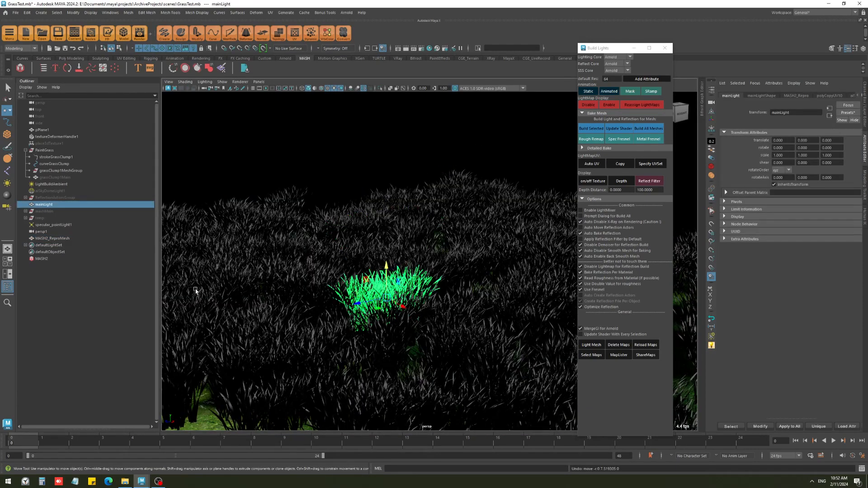
Step: Share the mainLight clump's lightmaps with the scattered MASH2_ReproMesh mesh, and clear the selection
{"action": "left_click", "coordinate": [462, 317]}
{"action": "left_click", "coordinate": [50, 205], "text": "ctrl"}
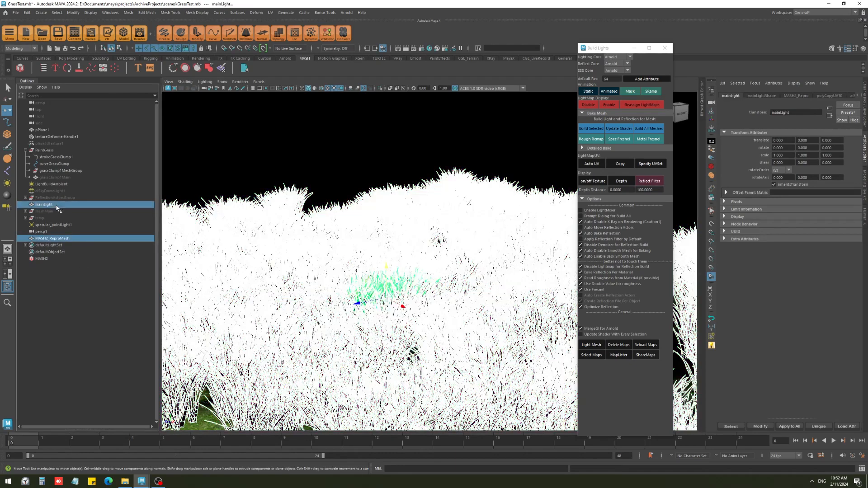
{"action": "left_click", "coordinate": [642, 355]}
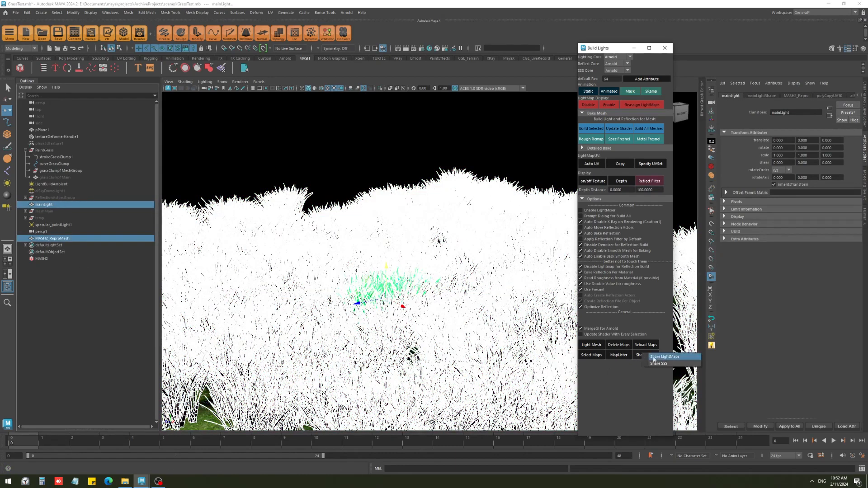
{"action": "left_click", "coordinate": [654, 357]}
{"action": "left_click", "coordinate": [365, 197]}
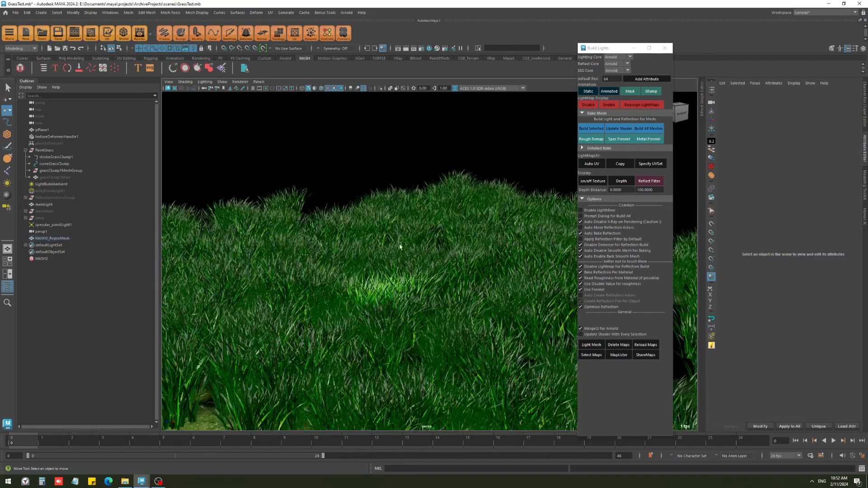
Step: Share the mainLight clump's SSS maps with MASH2_ReproMesh, and clear the selection
{"action": "left_click", "coordinate": [51, 238]}
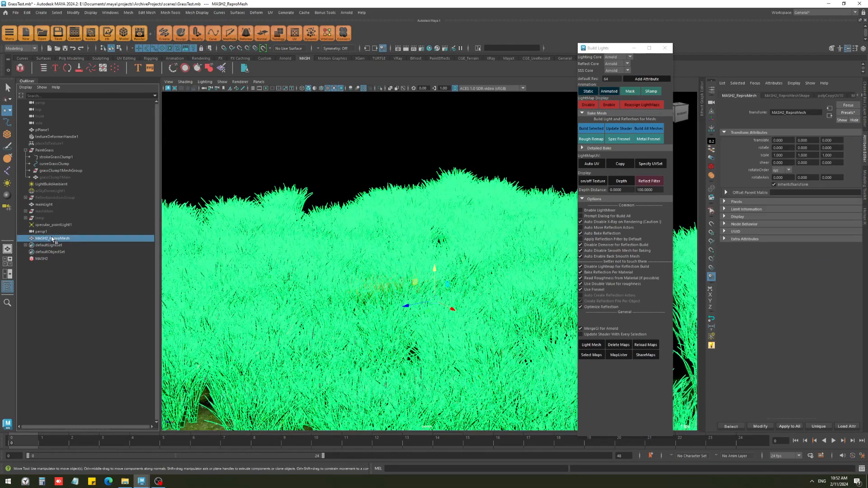
{"action": "left_click", "coordinate": [45, 205], "text": "ctrl"}
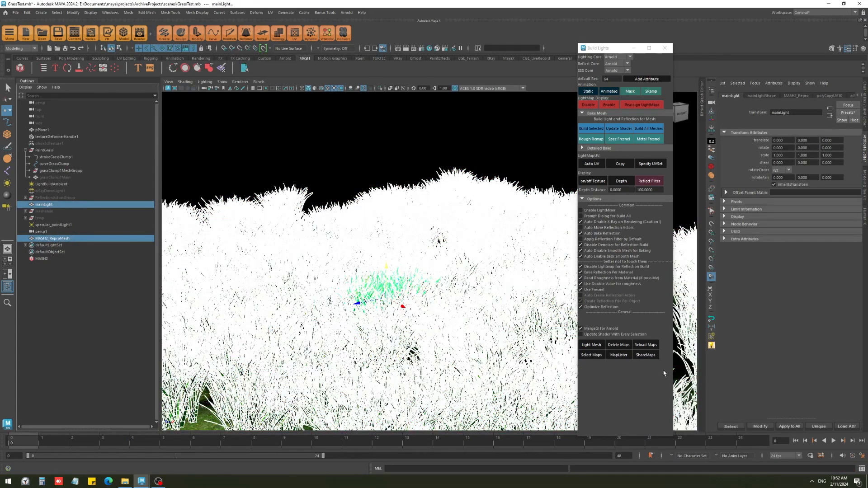
{"action": "left_click", "coordinate": [652, 356]}
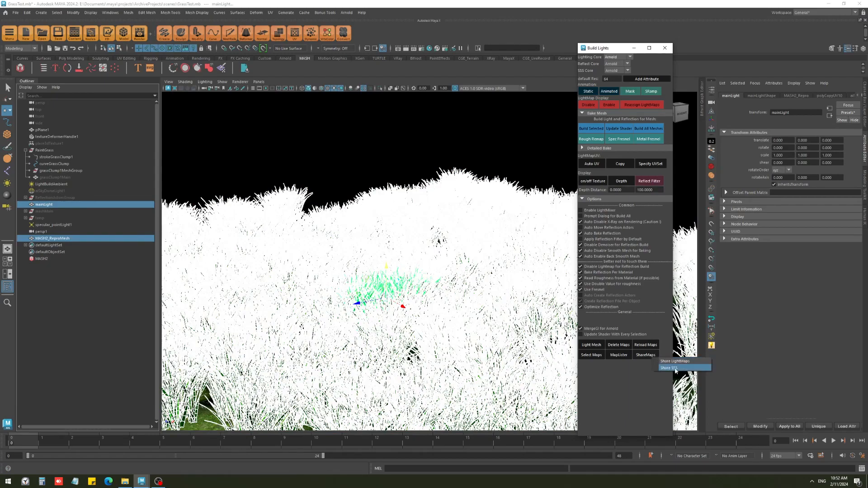
{"action": "left_click", "coordinate": [676, 369]}
{"action": "left_click", "coordinate": [388, 135]}
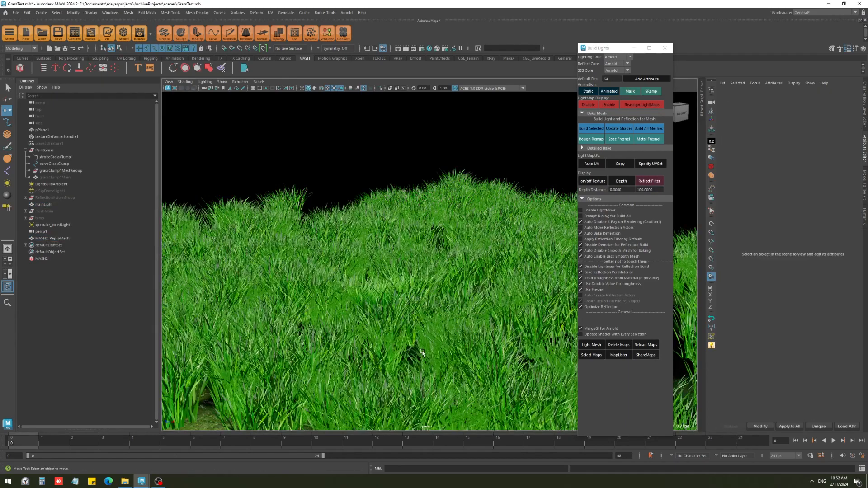
Step: Examine the shading on the scattered grass blades up close
{"action": "left_click_drag", "start_coordinate": [421, 352], "coordinate": [455, 381], "text": "alt"}
{"action": "right_click_drag", "start_coordinate": [452, 373], "coordinate": [480, 307], "text": "alt"}
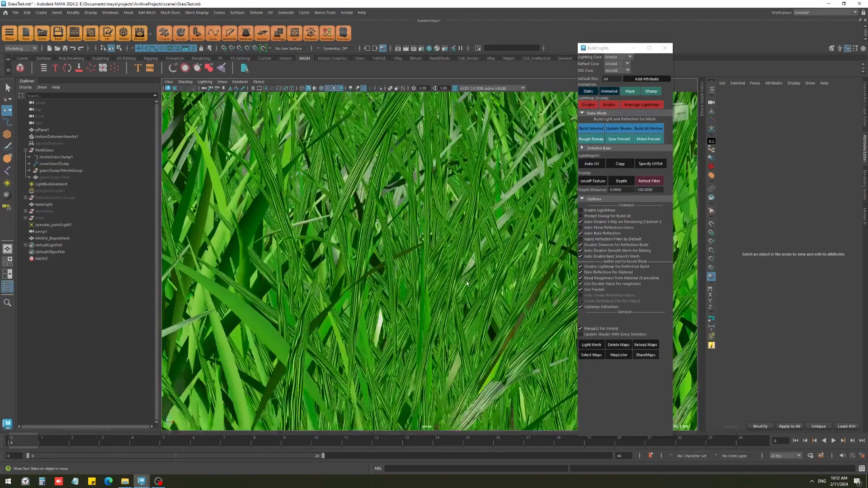
{"action": "left_click", "coordinate": [436, 228]}
{"action": "middle_click_drag", "start_coordinate": [437, 229], "coordinate": [461, 260], "text": "alt"}
{"action": "right_click_drag", "start_coordinate": [461, 261], "coordinate": [476, 279], "text": "alt"}
{"action": "left_click", "coordinate": [449, 286], "text": "ctrl"}
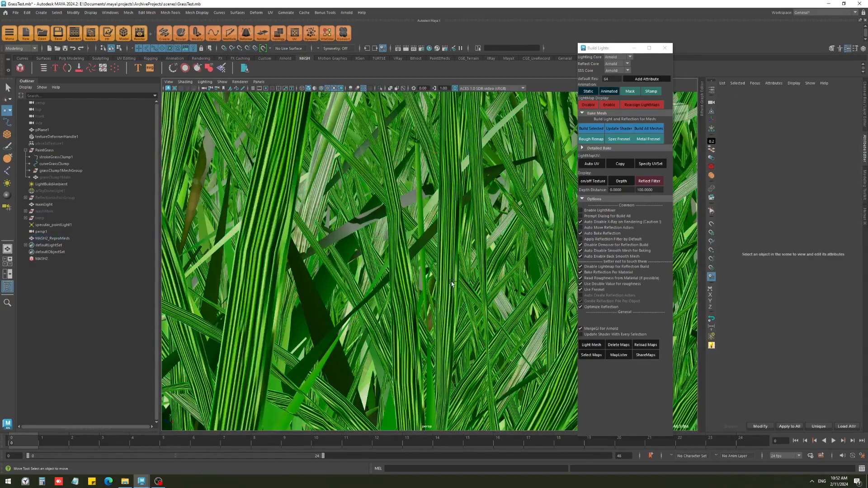
Step: Open MASH2_ReproMesh in the UV Editor and check its UV layout and UV sets
{"action": "left_click", "coordinate": [424, 261]}
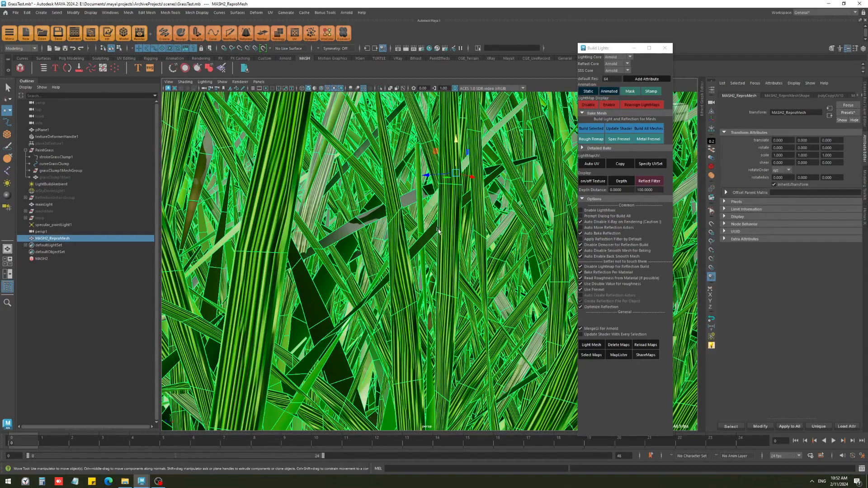
{"action": "key", "text": "alt+u"}
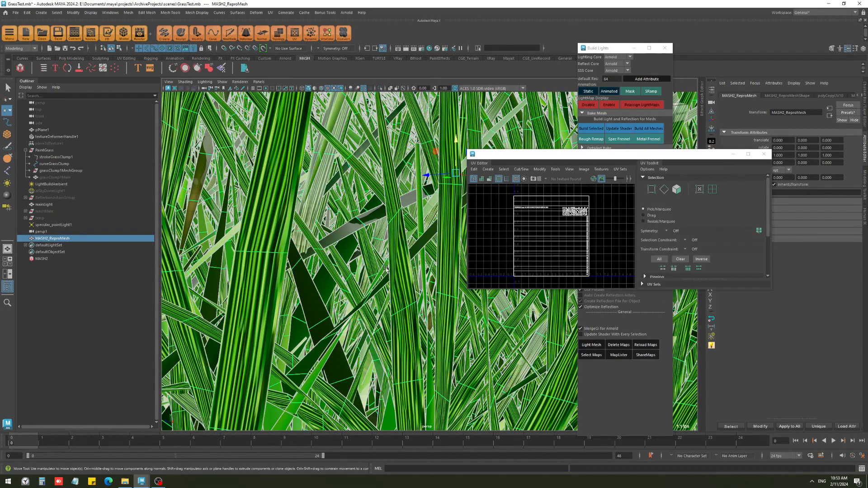
{"action": "scroll", "coordinate": [385, 266], "scroll_direction": "down", "scroll_amount": 6}
{"action": "left_click", "coordinate": [415, 318], "text": "ctrl"}
{"action": "left_click", "coordinate": [421, 259]}
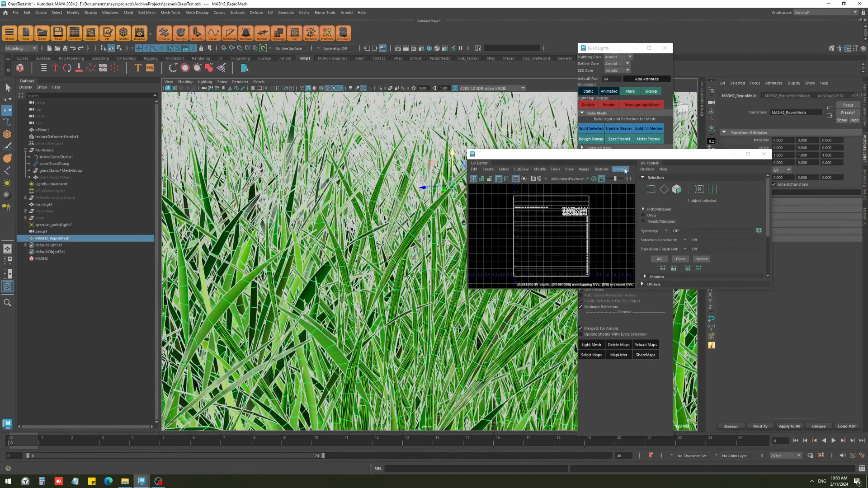
{"action": "left_click", "coordinate": [624, 170]}
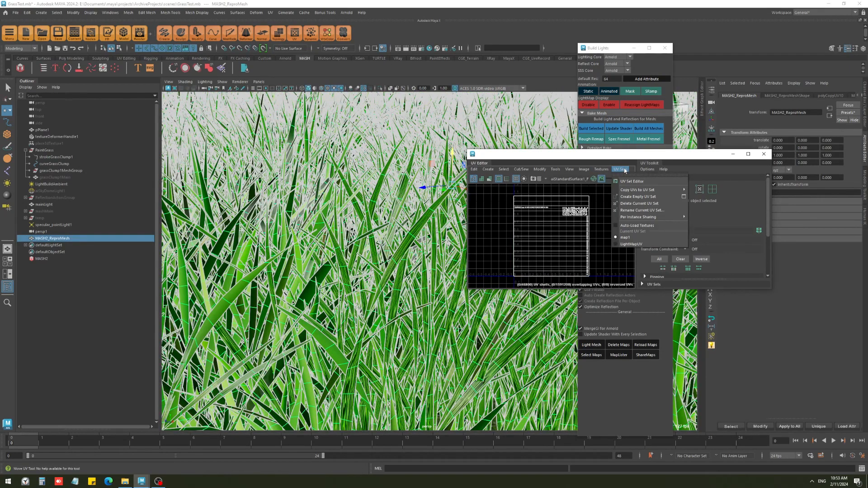
{"action": "left_click", "coordinate": [631, 238]}
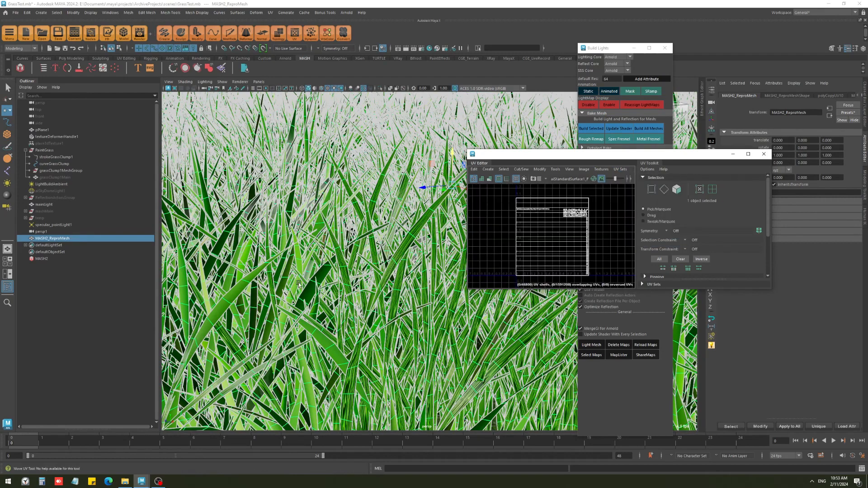
Step: Hide the scattered MASH2_ReproMesh mesh and inspect the remaining mainLight clump with nothing selected
{"action": "scroll", "coordinate": [299, 284], "scroll_direction": "down", "scroll_amount": 8}
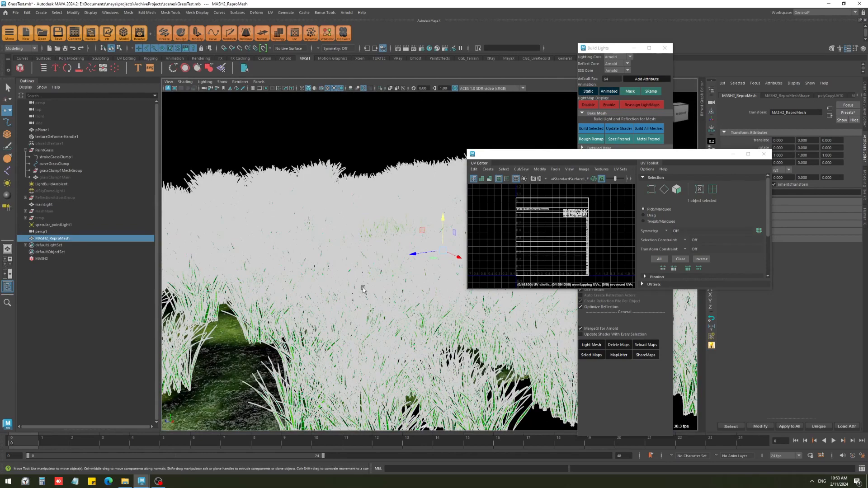
{"action": "key", "text": "ctrl+h"}
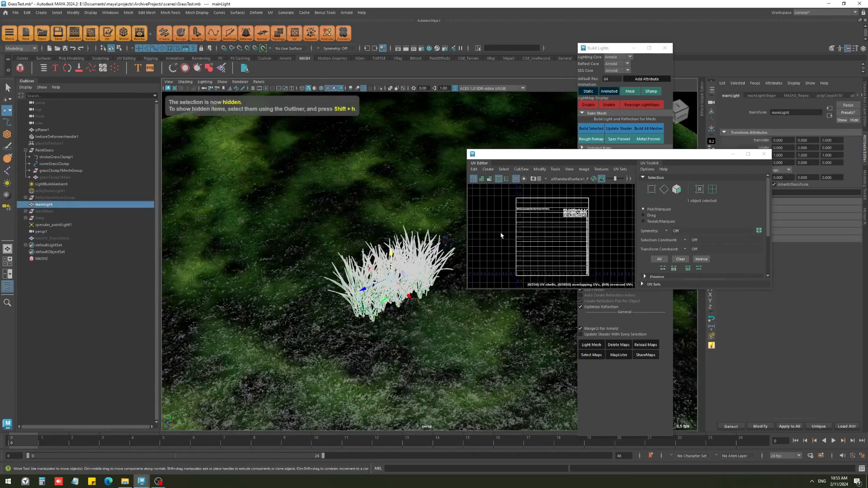
{"action": "left_click", "coordinate": [398, 293]}
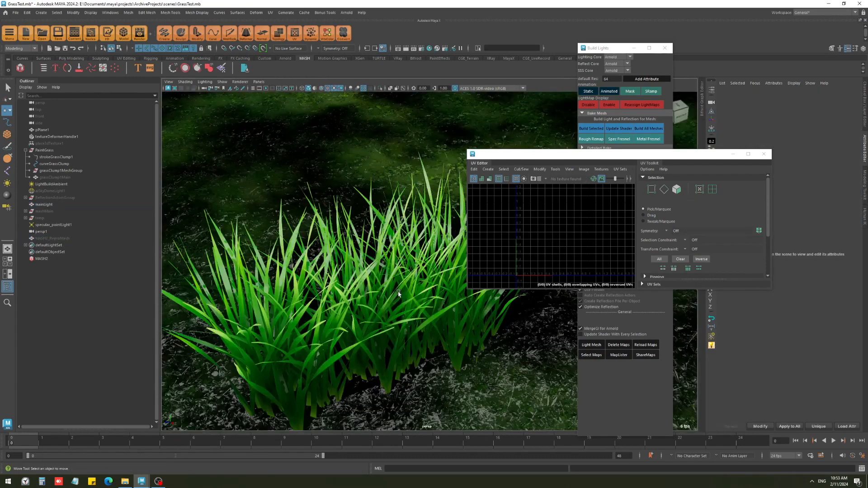
Step: Select the mainLight clump, copy its LightMapUV coordinates into the map1 UV set, and check which UV set is current
{"action": "left_click", "coordinate": [381, 292]}
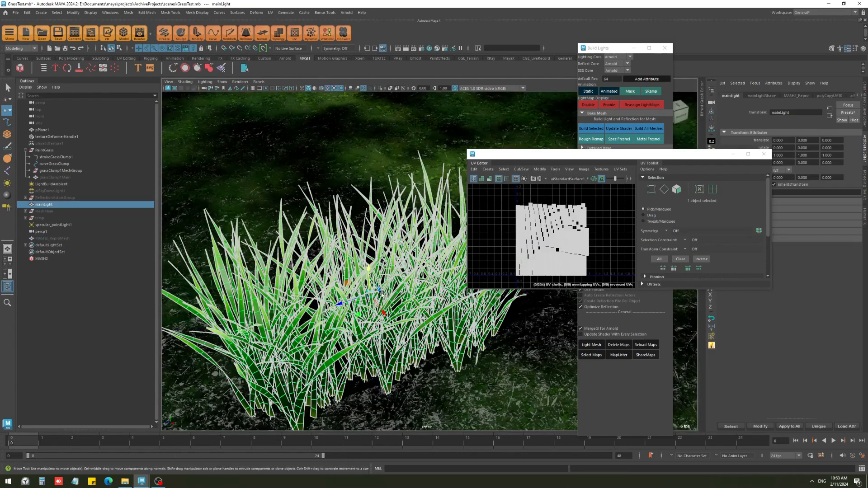
{"action": "left_click", "coordinate": [620, 170]}
{"action": "left_click", "coordinate": [418, 263]}
{"action": "left_click", "coordinate": [402, 280]}
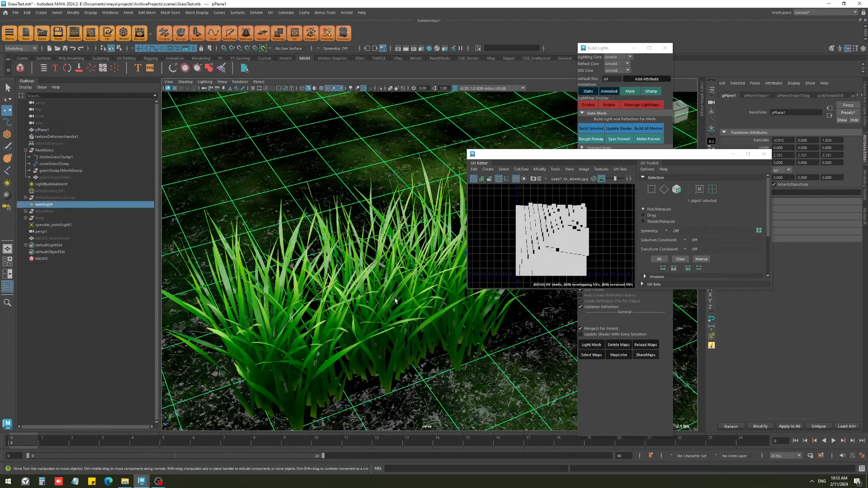
{"action": "left_click", "coordinate": [620, 170]}
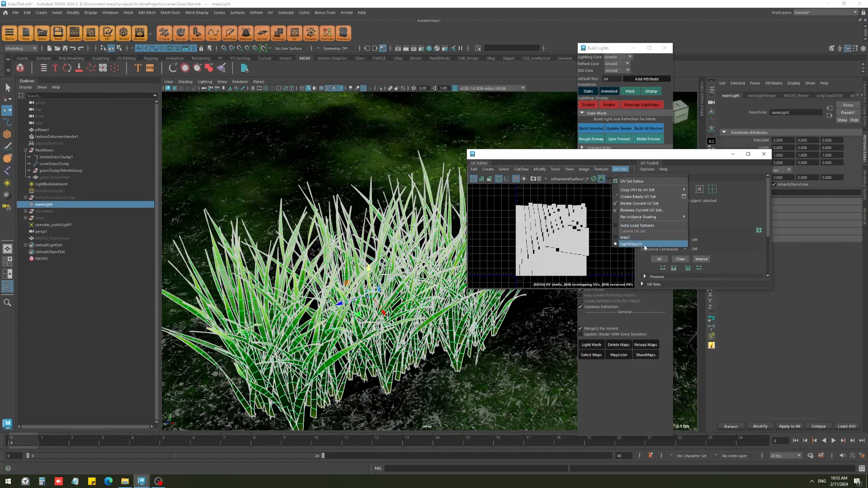
{"action": "mouse_move", "coordinate": [651, 190]}
{"action": "left_click", "coordinate": [719, 190]}
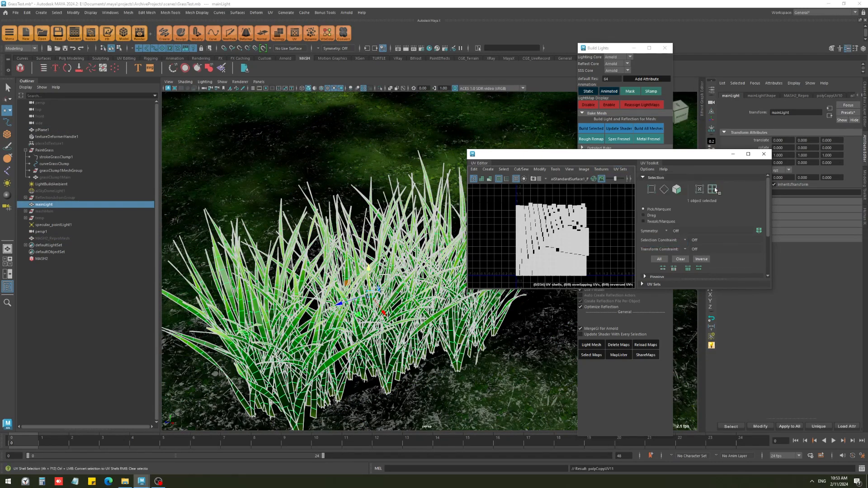
{"action": "left_click", "coordinate": [618, 171]}
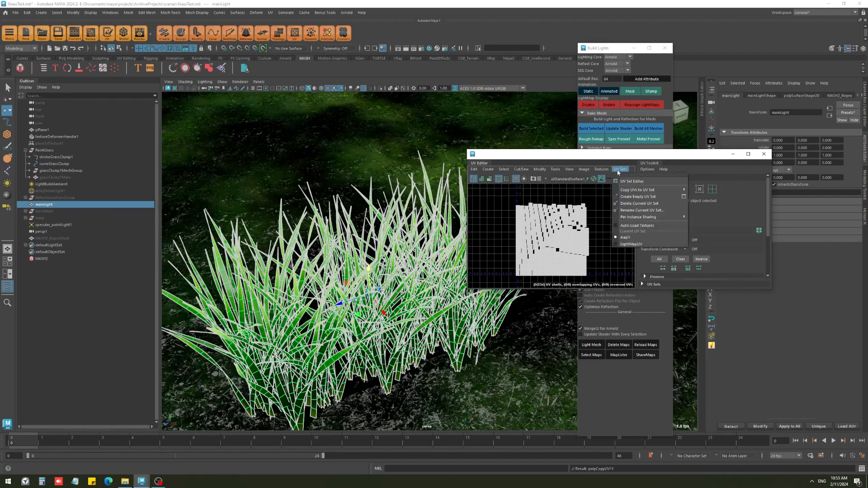
{"action": "left_click", "coordinate": [490, 278]}
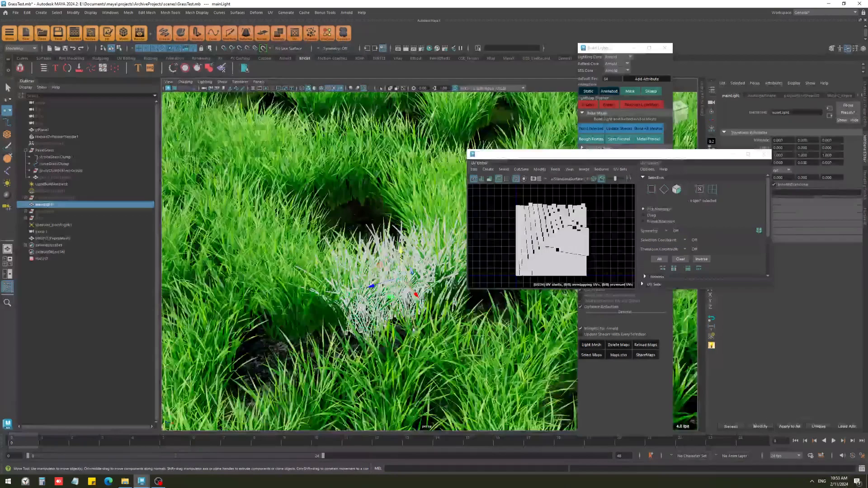
Step: With the scattered grass shown again, select MASH2_ReproMesh, check its UV sets, and close the UV Editor
{"action": "scroll", "coordinate": [414, 331], "scroll_direction": "down", "scroll_amount": 5}
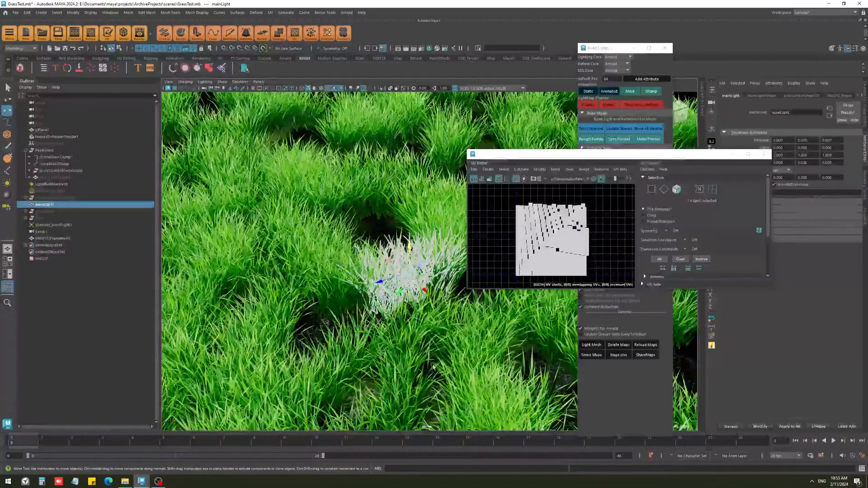
{"action": "left_click_drag", "start_coordinate": [412, 361], "coordinate": [430, 360], "text": "alt"}
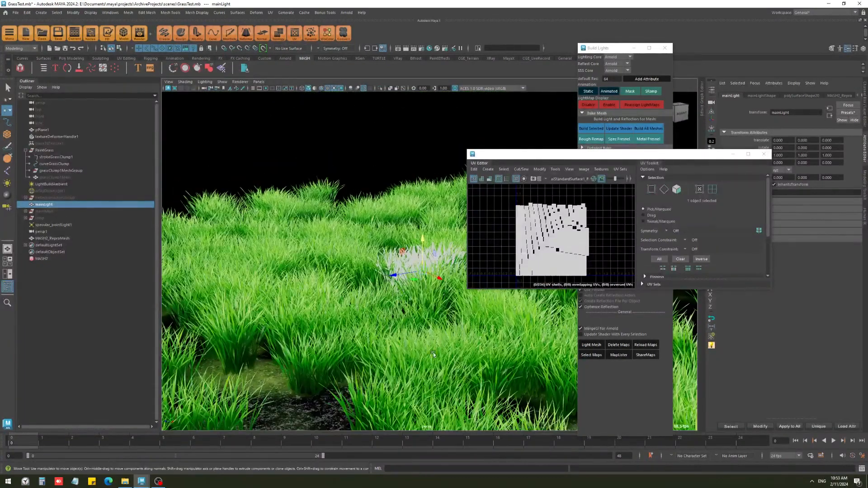
{"action": "left_click", "coordinate": [438, 358]}
{"action": "left_click", "coordinate": [618, 171]}
{"action": "left_click", "coordinate": [635, 237]}
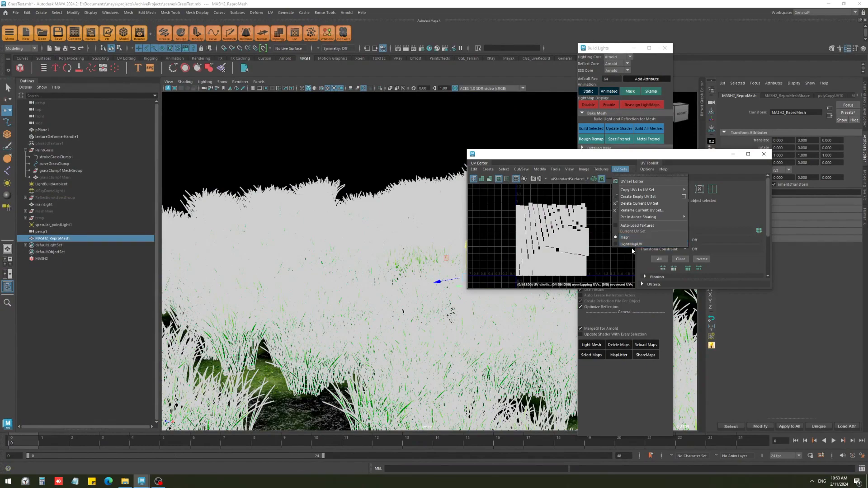
{"action": "left_click", "coordinate": [765, 155]}
{"action": "left_click", "coordinate": [766, 155]}
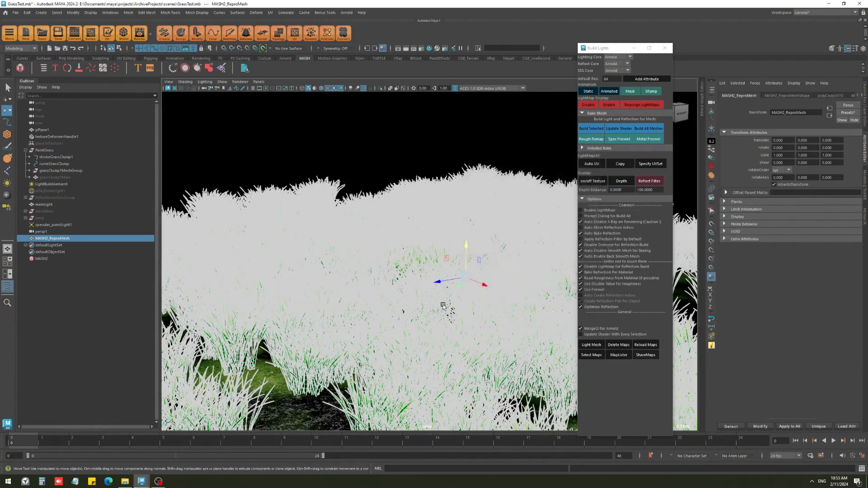
Step: Clear the selection, inspect the grass field, and adjust the texture deformer strength of the ground plane pPlane1
{"action": "left_click", "coordinate": [507, 131]}
{"action": "right_click_drag", "start_coordinate": [443, 367], "coordinate": [370, 363], "text": "alt"}
{"action": "left_click_drag", "start_coordinate": [371, 363], "coordinate": [400, 389], "text": "alt"}
{"action": "right_click_drag", "start_coordinate": [400, 388], "coordinate": [440, 387], "text": "alt"}
{"action": "left_click_drag", "start_coordinate": [440, 387], "coordinate": [398, 219], "text": "alt"}
{"action": "left_click", "coordinate": [330, 381]}
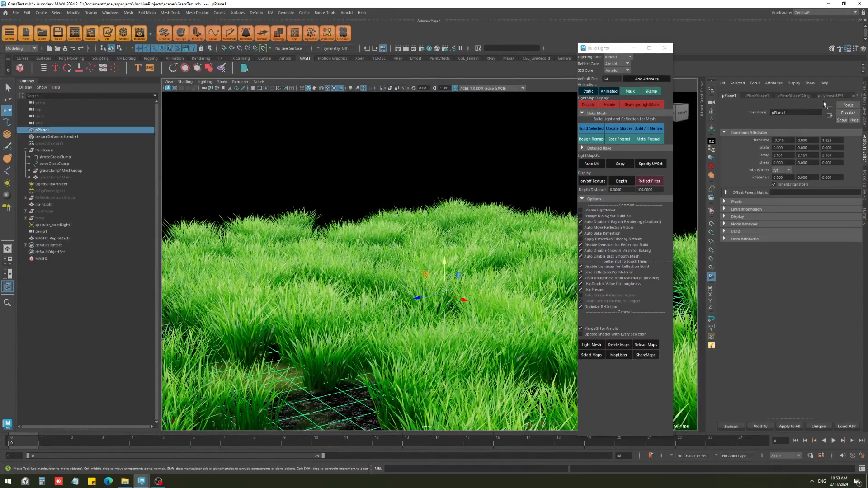
{"action": "scroll", "coordinate": [824, 104], "scroll_direction": "down", "scroll_amount": 5}
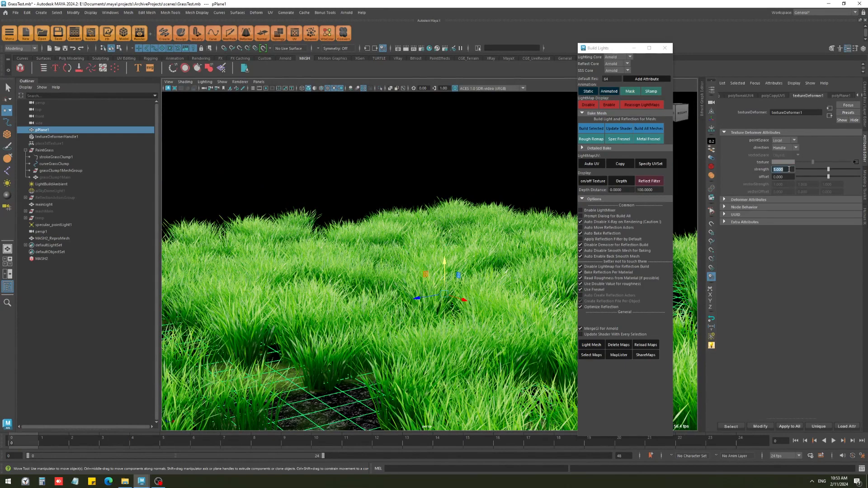
Step: Increase the number of points in MASH2's Distribute node to 300 and finally to 400, and clear the selection
{"action": "left_click", "coordinate": [45, 238]}
{"action": "left_click", "coordinate": [42, 259]}
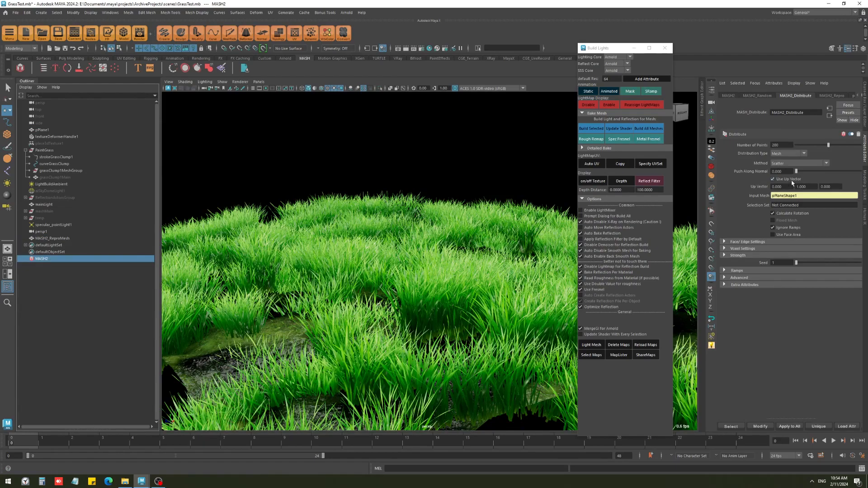
{"action": "left_click_drag", "start_coordinate": [429, 253], "coordinate": [466, 287], "text": "alt"}
{"action": "left_click_drag", "start_coordinate": [460, 250], "coordinate": [461, 269], "text": "alt"}
{"action": "left_click_drag", "start_coordinate": [774, 145], "coordinate": [760, 145]}
{"action": "type", "text": "3"}
{"action": "key", "text": "Return"}
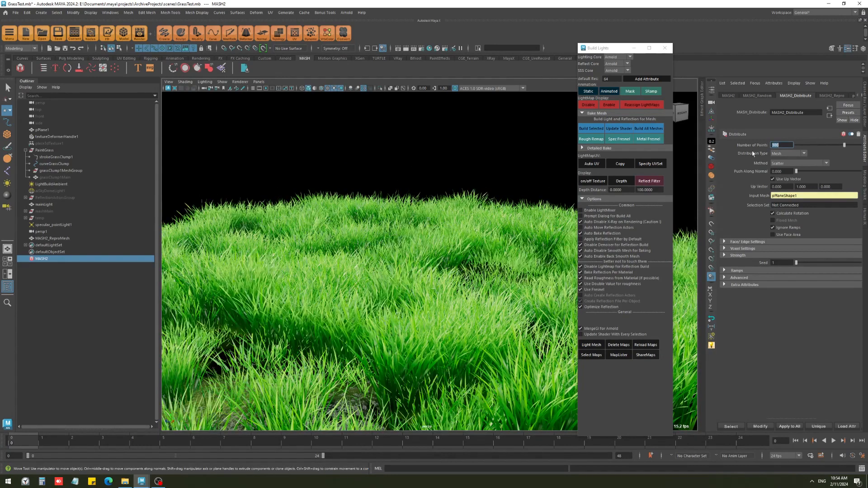
{"action": "type", "text": "4"}
{"action": "key", "text": "Return"}
{"action": "left_click", "coordinate": [485, 147]}
{"action": "left_click_drag", "start_coordinate": [454, 380], "coordinate": [180, 359], "text": "alt"}
Step: Switch to the Maya window with Grass_Typb.mb and play its grass field animation, stopping partway through
{"action": "mouse_move", "coordinate": [142, 481]}
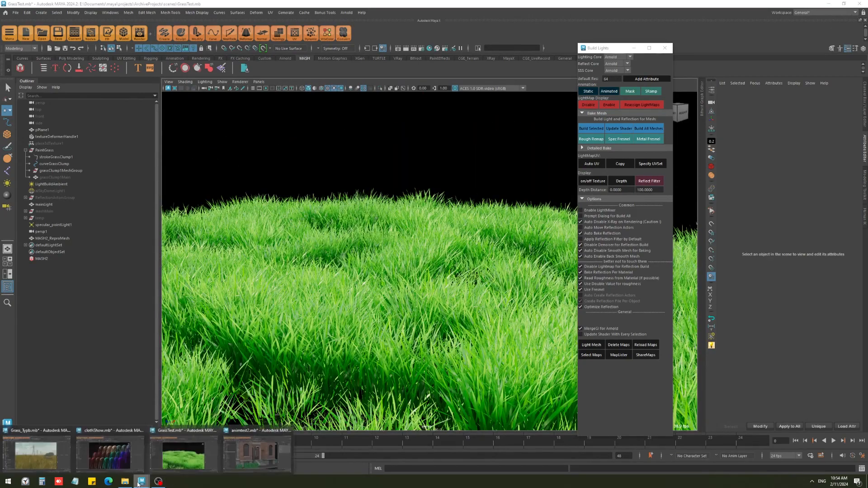
{"action": "left_click", "coordinate": [41, 465]}
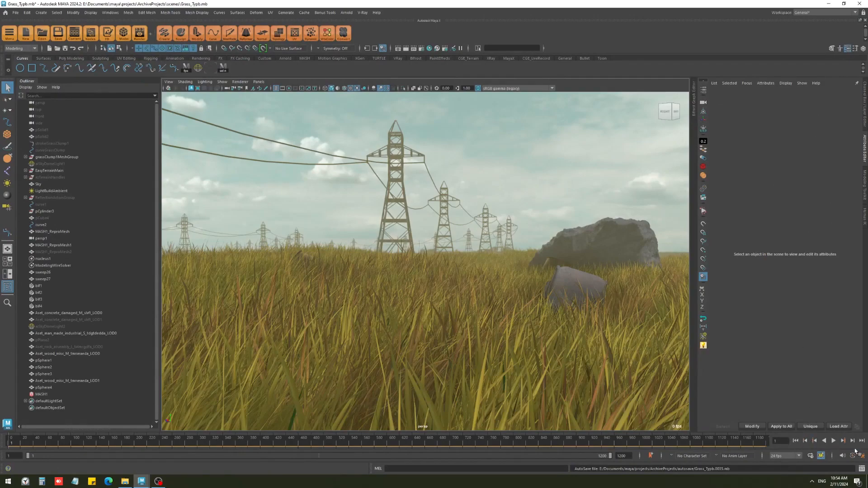
{"action": "left_click", "coordinate": [835, 442]}
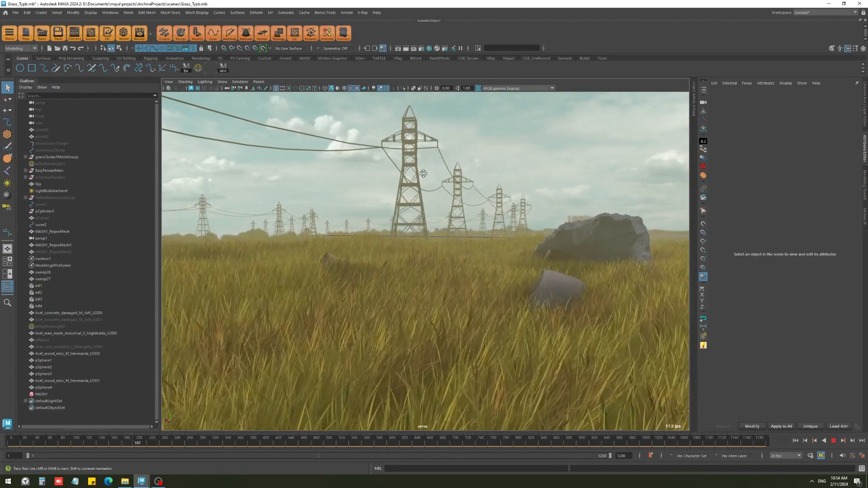
{"action": "key", "text": "Escape"}
Step: Inspect the scattered transmission towers by selecting their MASH1_ReproMesh, and leave nothing selected
{"action": "left_click", "coordinate": [413, 165]}
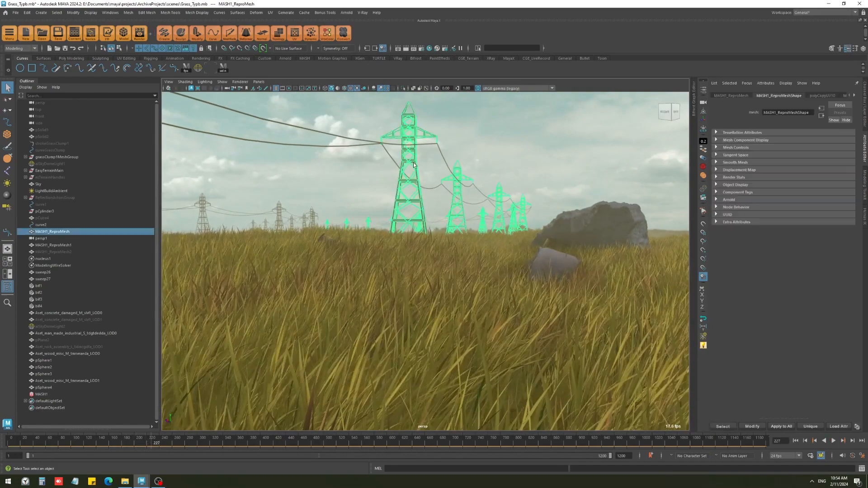
{"action": "left_click", "coordinate": [372, 143]}
{"action": "left_click", "coordinate": [408, 157]}
{"action": "left_click", "coordinate": [379, 160]}
{"action": "left_click", "coordinate": [410, 203]}
{"action": "left_click", "coordinate": [394, 191]}
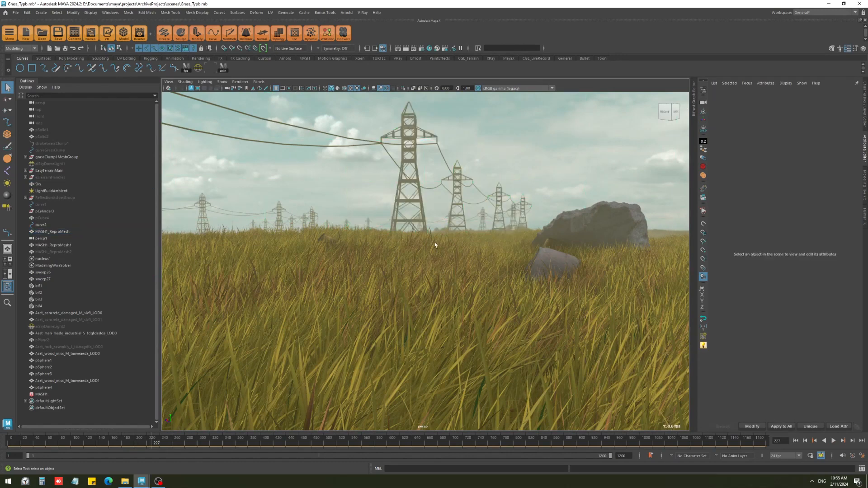
Step: Reframe the dry grass field closer to the blades and replay the animation from the first frame
{"action": "left_click_drag", "start_coordinate": [442, 243], "coordinate": [401, 232], "text": "alt"}
{"action": "middle_click_drag", "start_coordinate": [502, 326], "coordinate": [511, 313], "text": "alt"}
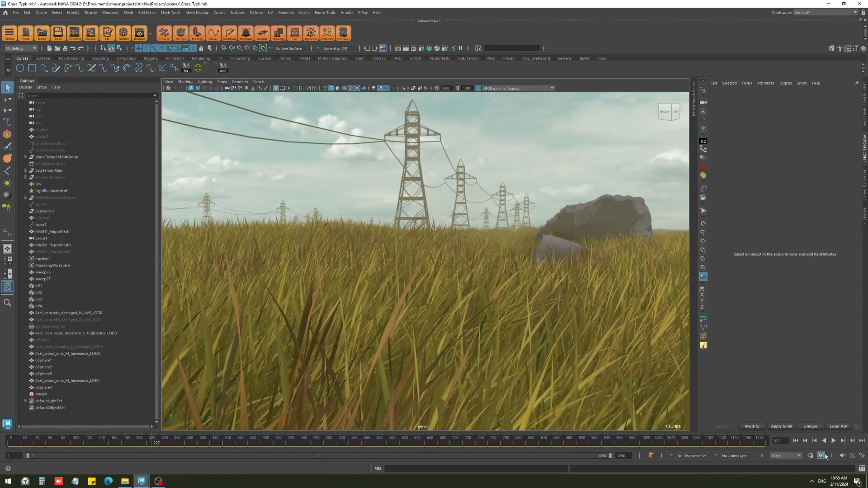
{"action": "left_click", "coordinate": [795, 442]}
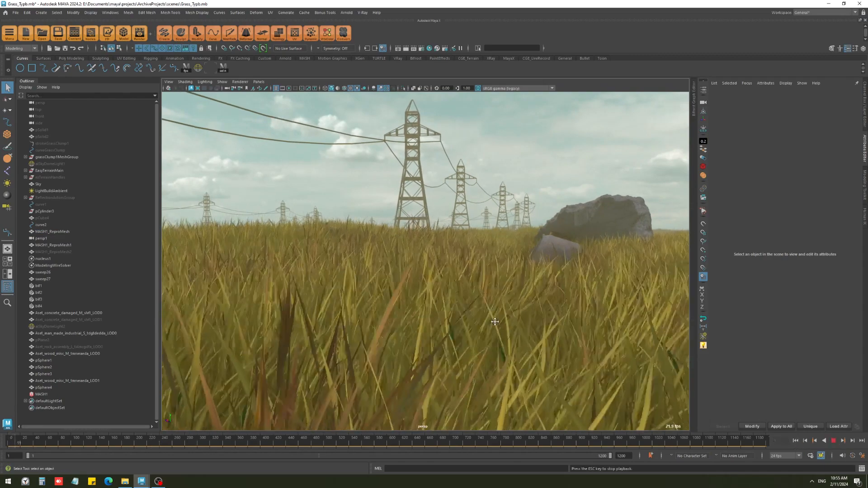